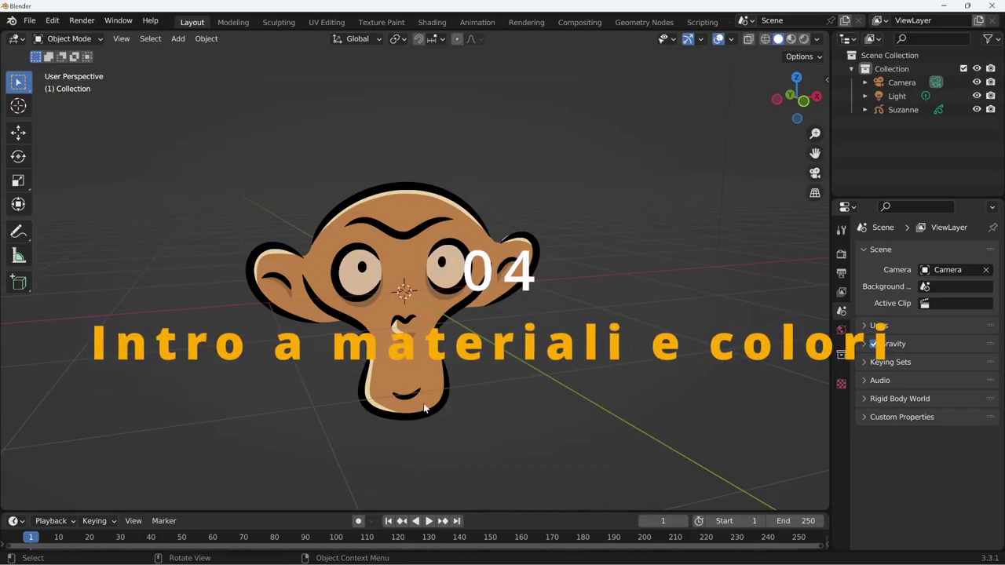
Select Suzanne and list her six Grease Pencil materials, Black through Pupils, in Material Properties
click(432, 400)
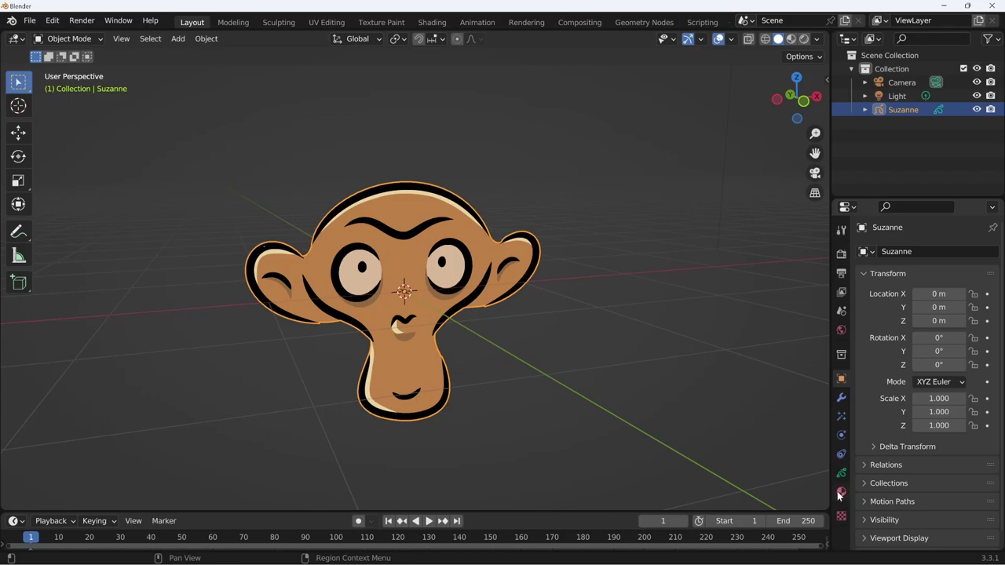
click(897, 96)
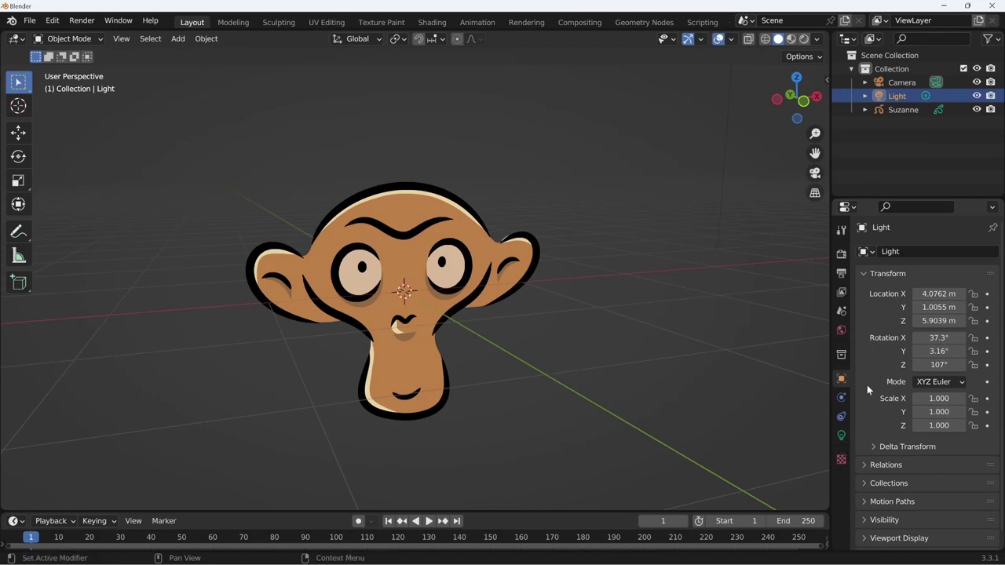
click(895, 111)
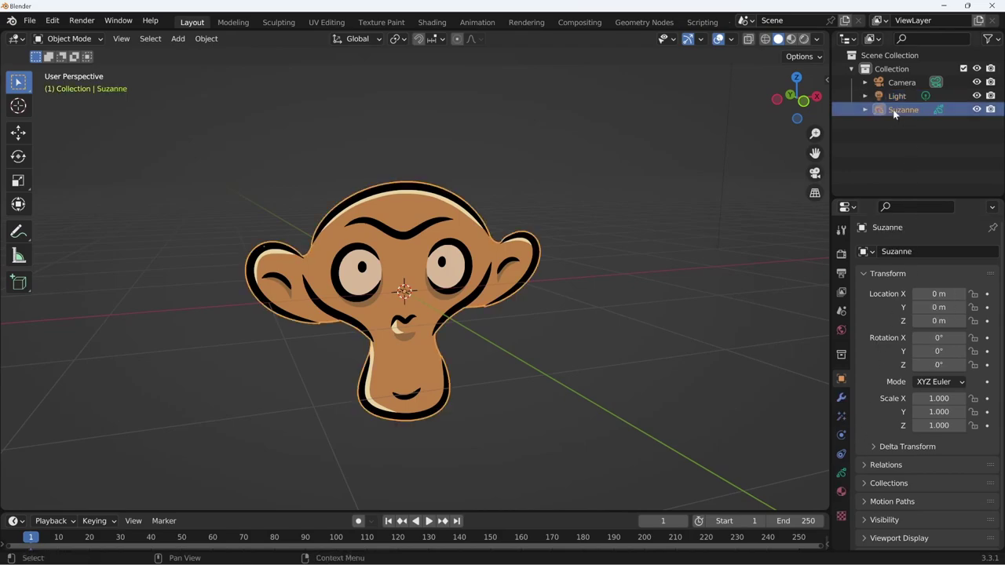
click(841, 492)
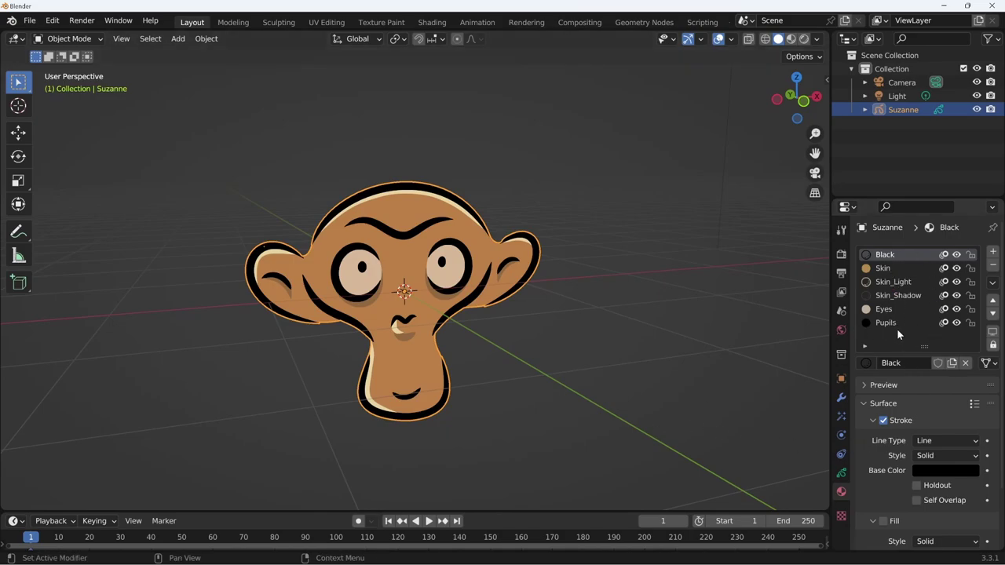
Compare Suzanne under Rendered, Solid and Material Preview viewport shading
scroll(576, 384, down, 3)
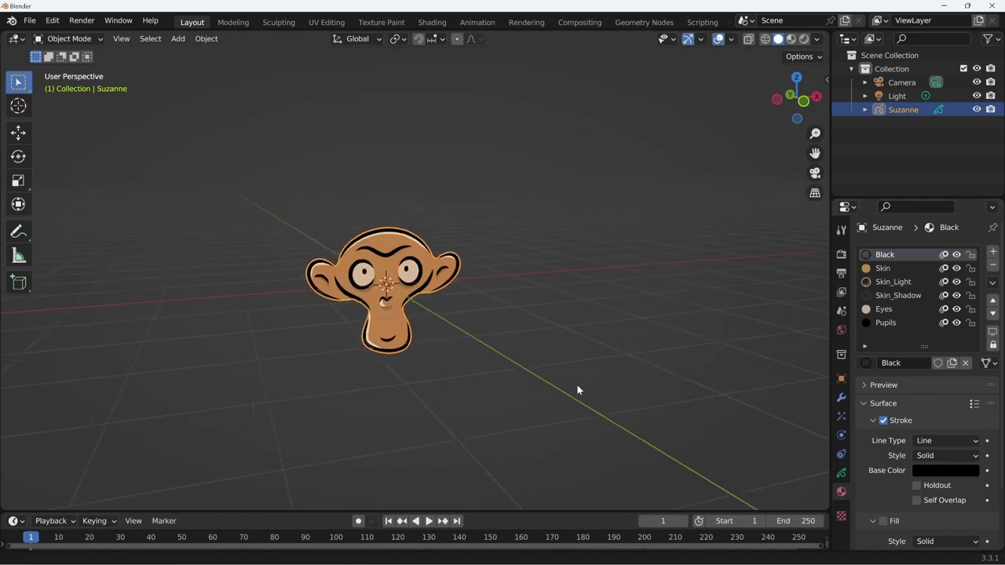
middle_drag(419, 422, 494, 384)
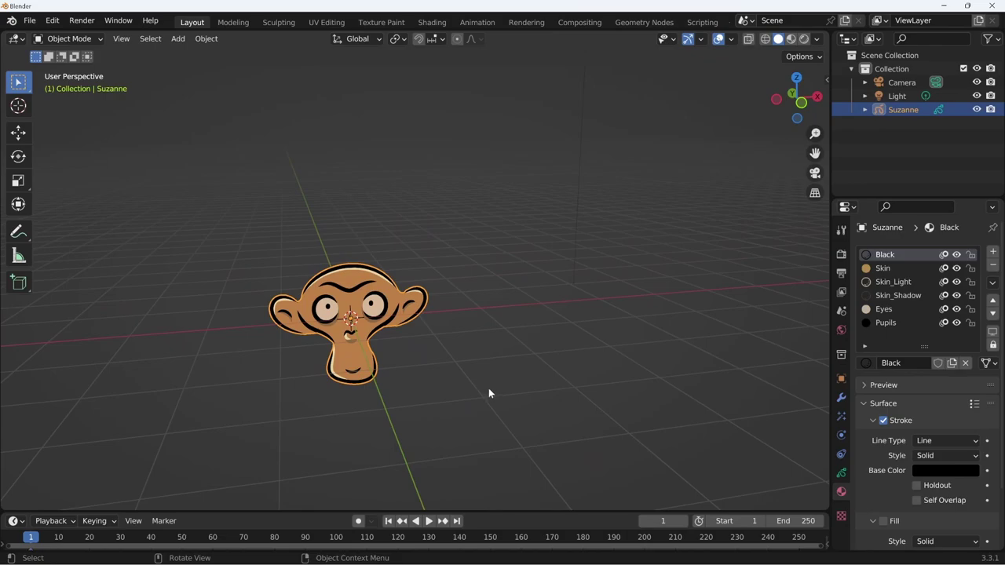
click(804, 41)
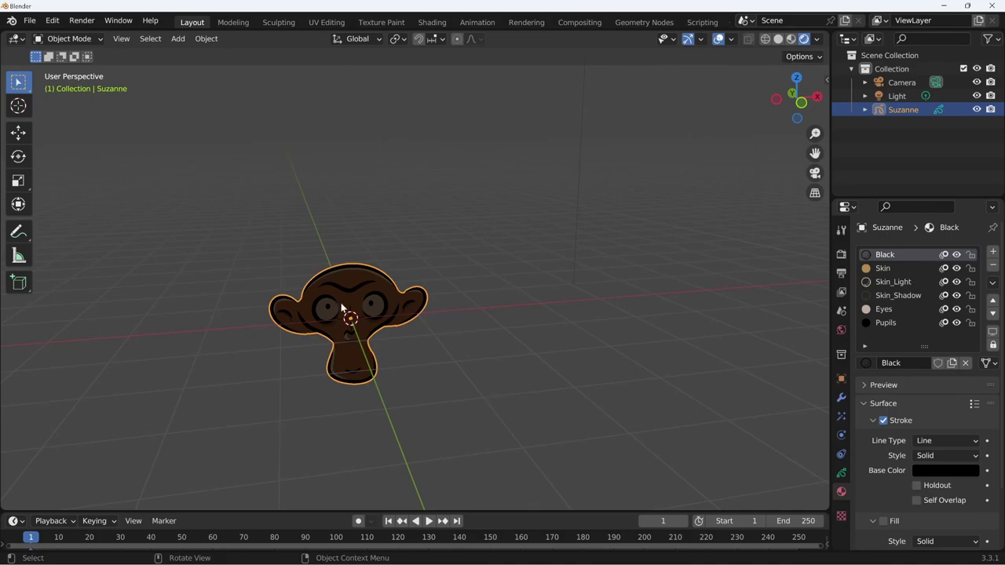
scroll(506, 322, down, 1)
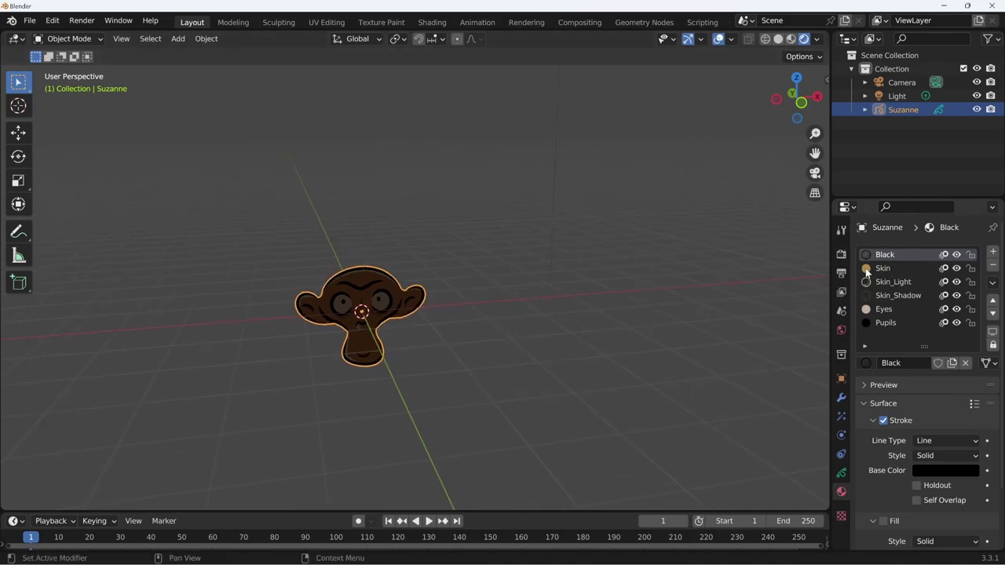
click(778, 39)
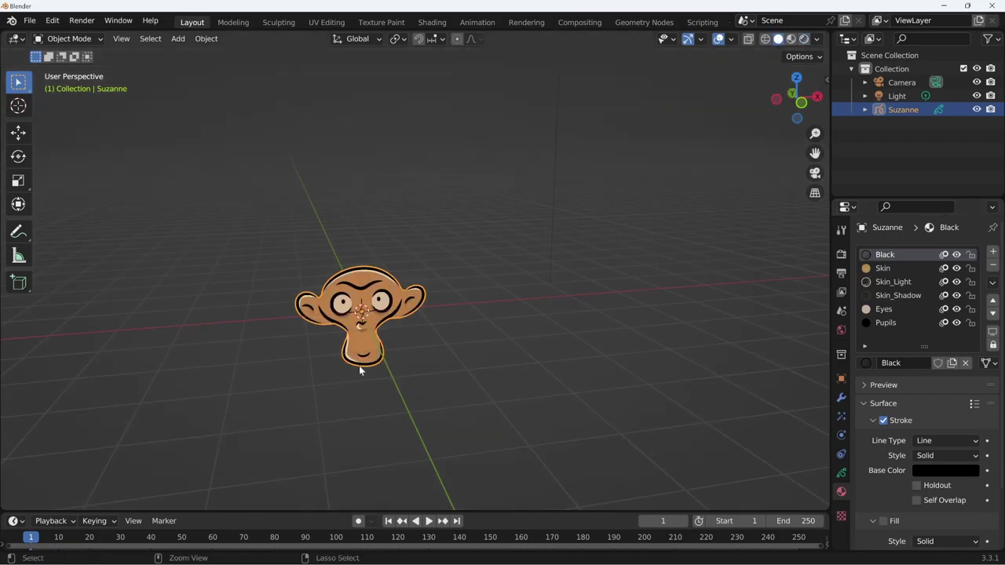
mouse_move(360, 369)
shift+middle_down()
mouse_move(839, 343)
mouse_move(456, 343)
shift+middle_up()
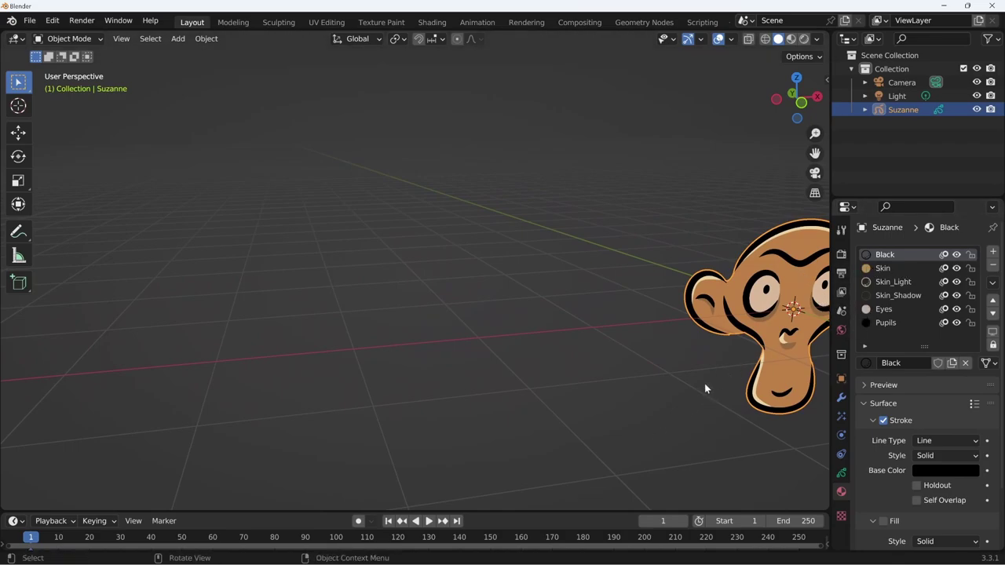
click(803, 38)
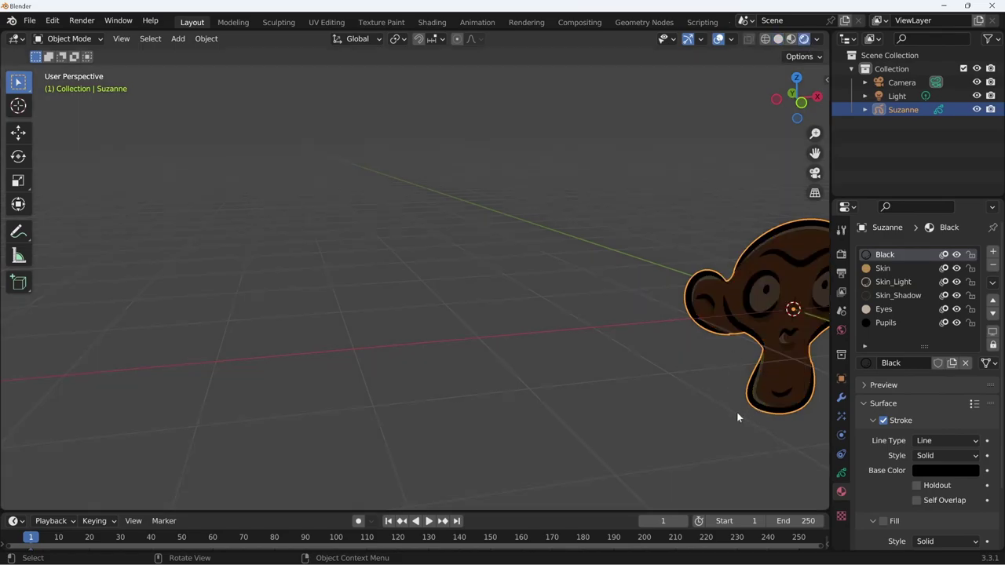
Render a test image with F12, then select the point light
key(F12)
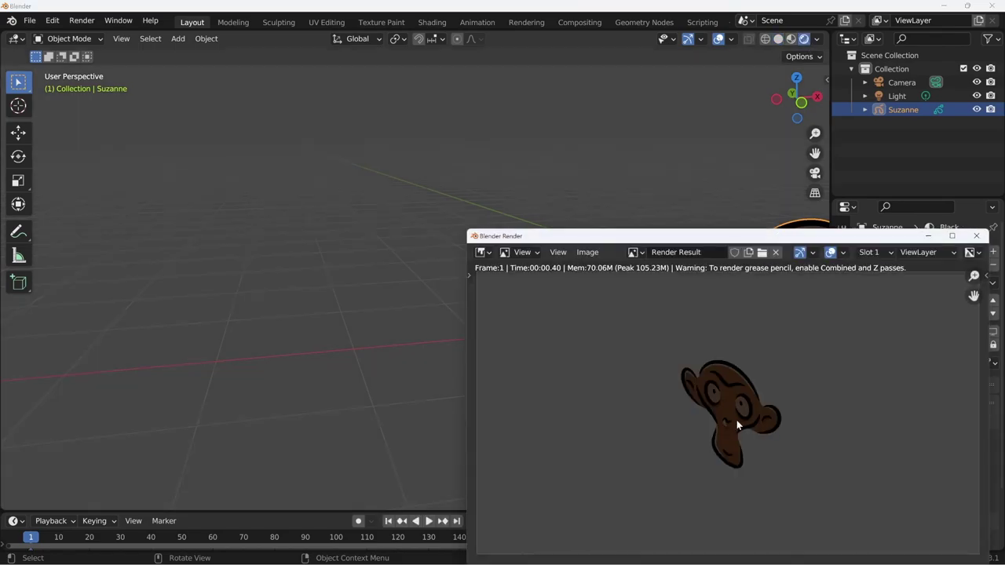
click(976, 235)
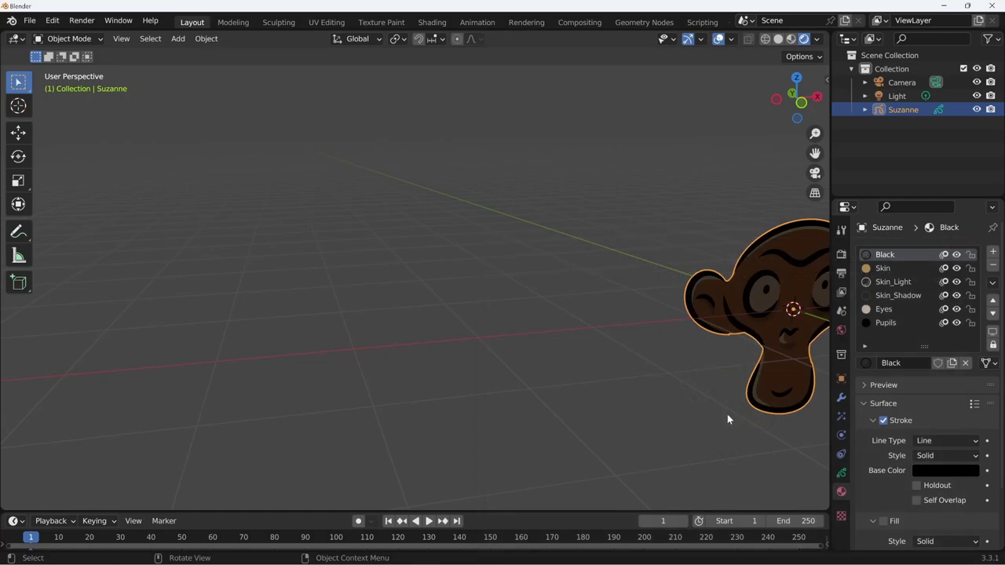
shift+middle_drag(723, 409, 495, 362)
scroll(652, 319, down, 2)
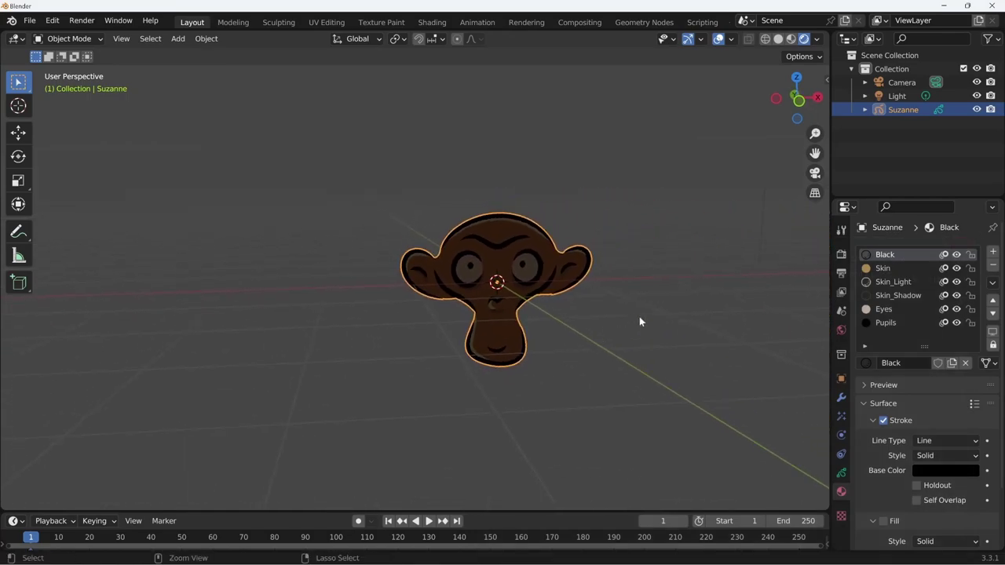
scroll(639, 316, down, 3)
middle_drag(604, 335, 544, 349)
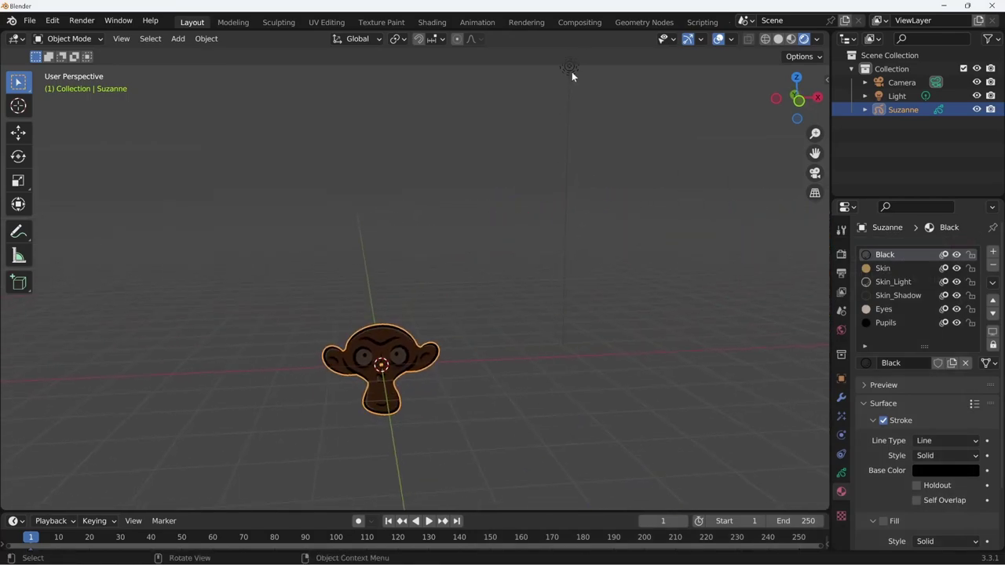
click(571, 71)
Move the point light to sit slightly higher near Suzanne
key(g)
click(545, 374)
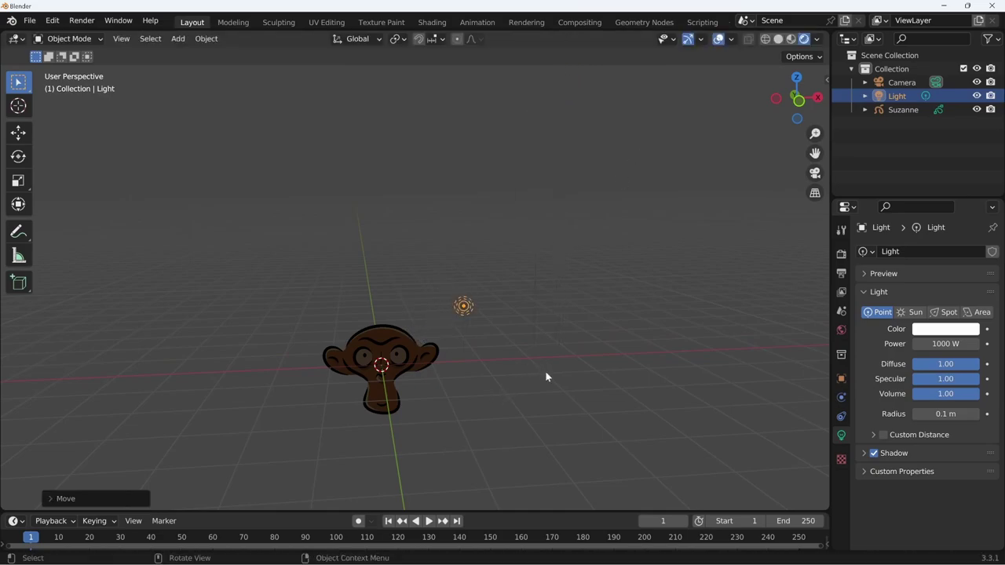
mouse_move(545, 374)
middle_down()
mouse_move(645, 410)
mouse_move(624, 373)
middle_up()
key(g)
click(683, 404)
key(g)
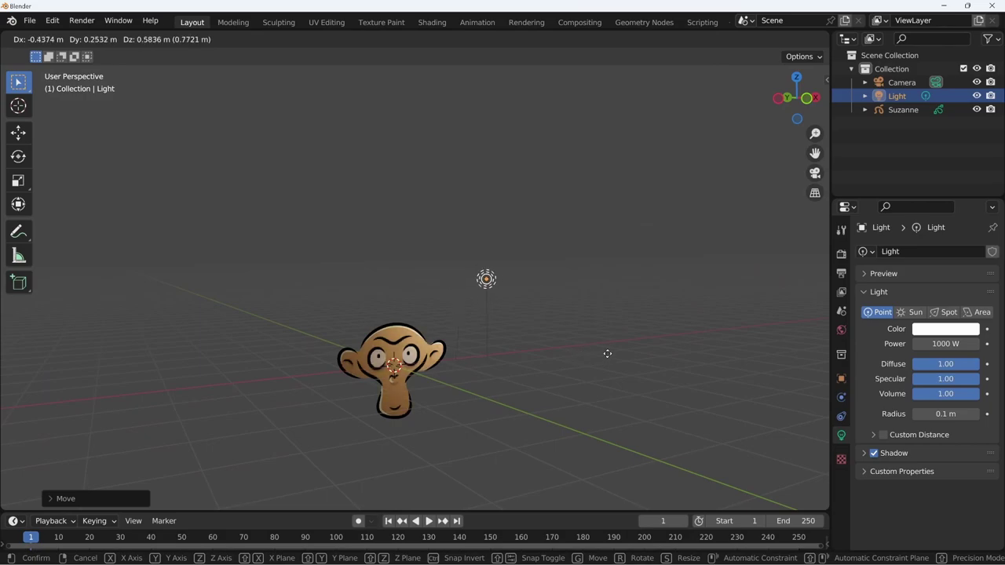
click(608, 353)
Turn off Use Lights in Suzanne's Visibility settings so she shows flat colours
click(425, 378)
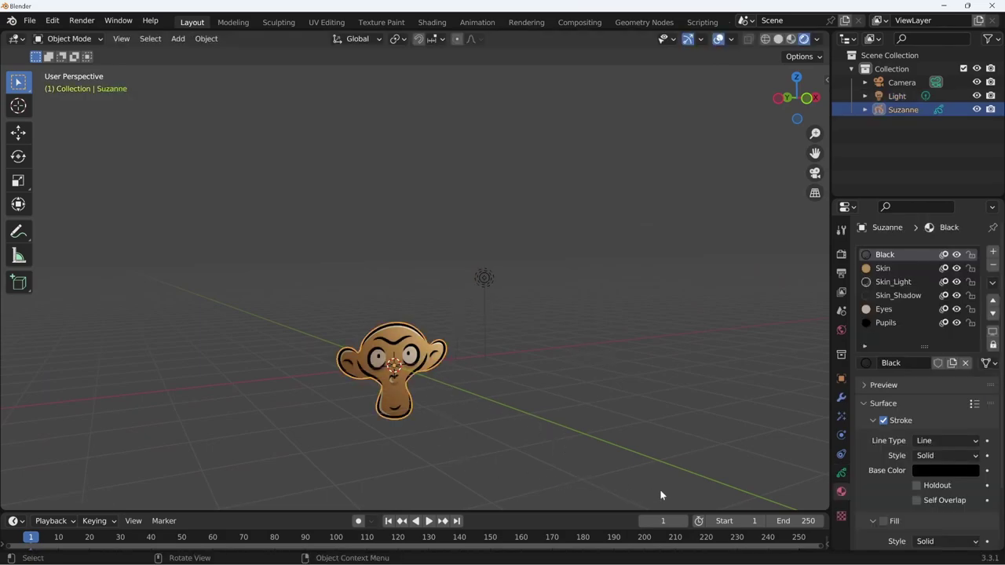
click(840, 379)
scroll(913, 491, down, 1)
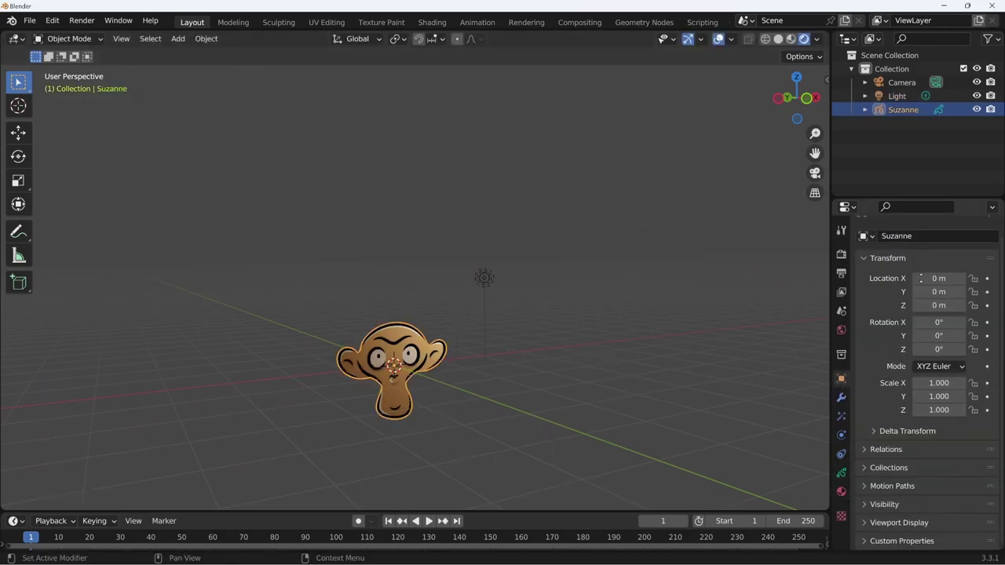
click(887, 504)
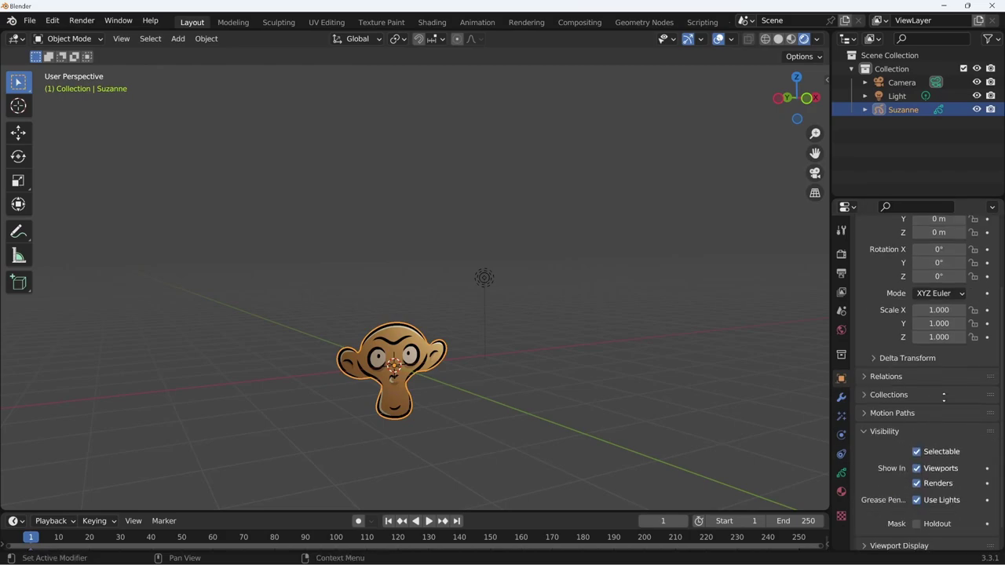
scroll(908, 499, down, 3)
click(917, 477)
mouse_move(785, 439)
middle_down()
mouse_move(628, 406)
mouse_move(526, 424)
mouse_move(635, 382)
mouse_move(480, 380)
middle_up()
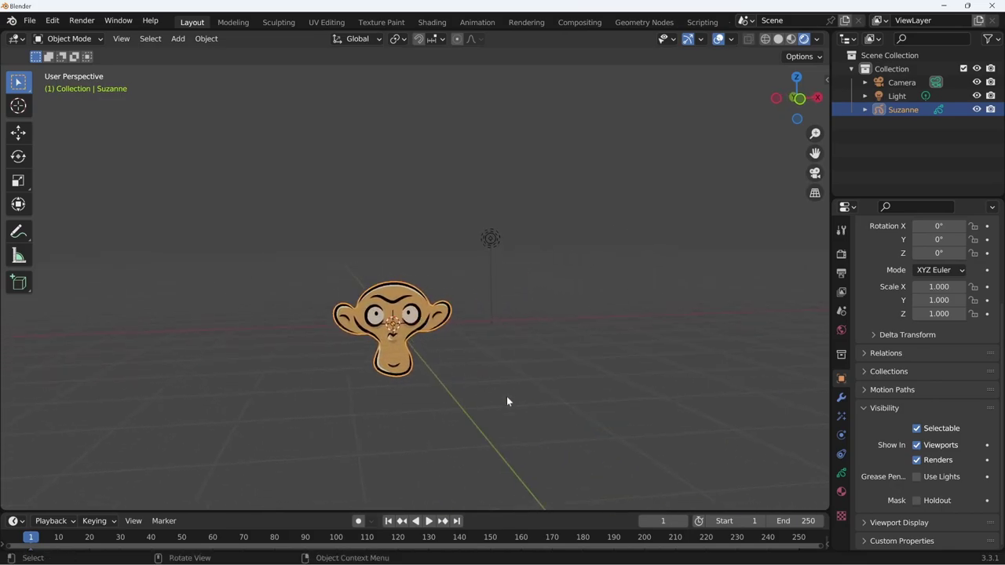
click(841, 491)
scroll(904, 426, up, 2)
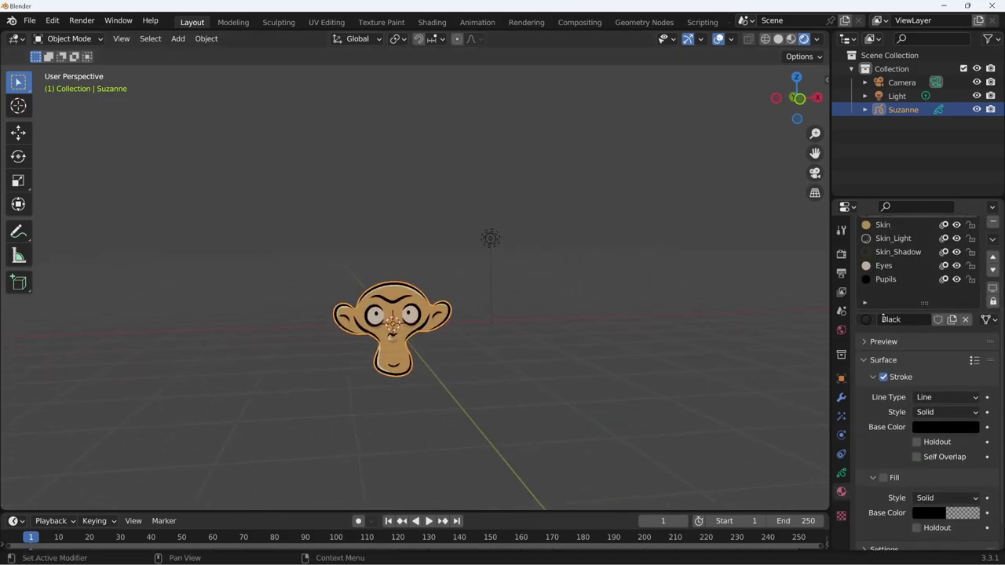
shift+middle_drag(473, 410, 489, 384)
scroll(498, 375, up, 1)
Set the Skin material's Fill Base Color to deep crimson red
scroll(549, 377, up, 3)
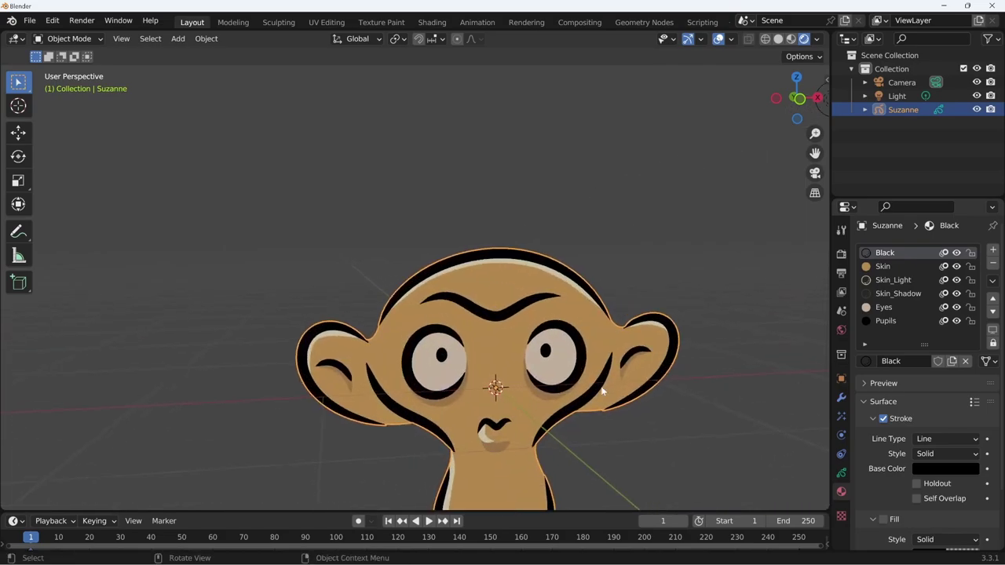
mouse_move(601, 384)
shift+middle_down()
mouse_move(550, 306)
mouse_move(603, 357)
mouse_move(607, 393)
mouse_move(628, 377)
shift+middle_up()
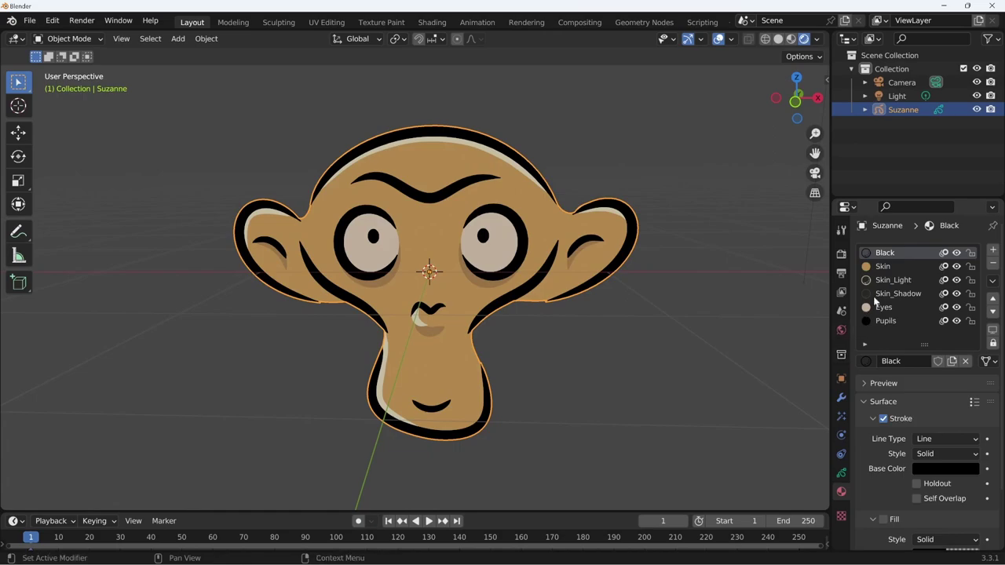
click(887, 268)
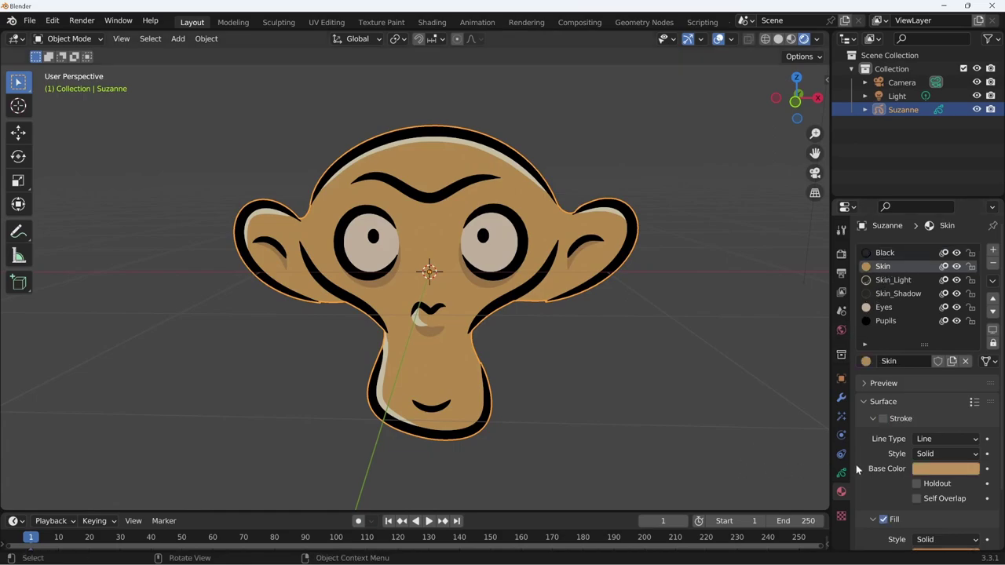
scroll(903, 372, down, 2)
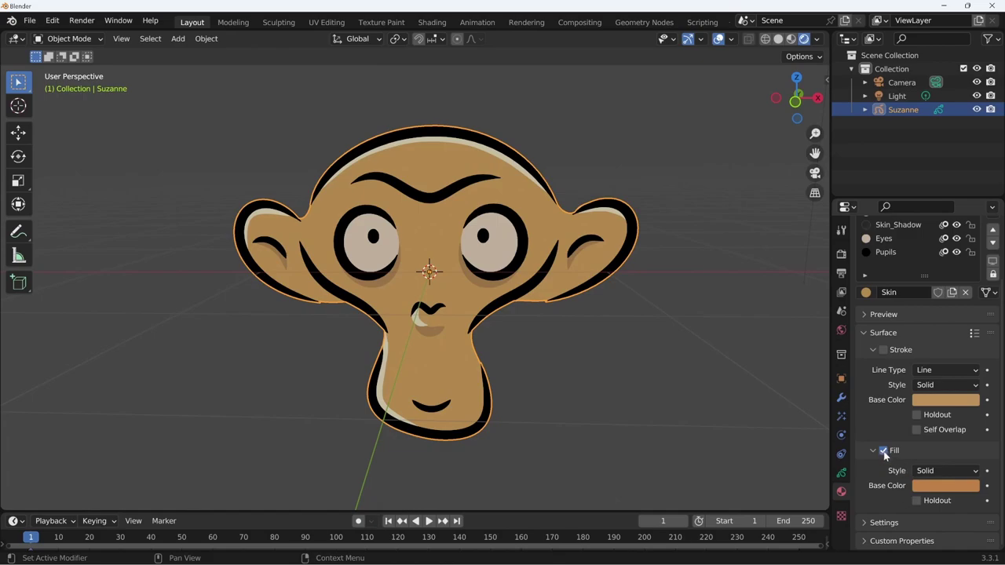
click(935, 489)
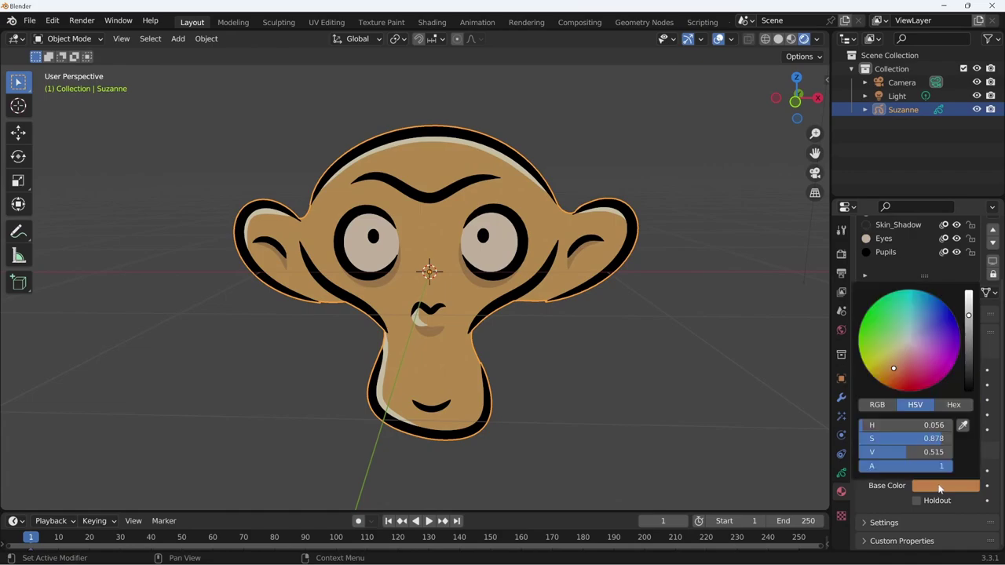
drag(907, 385, 911, 382)
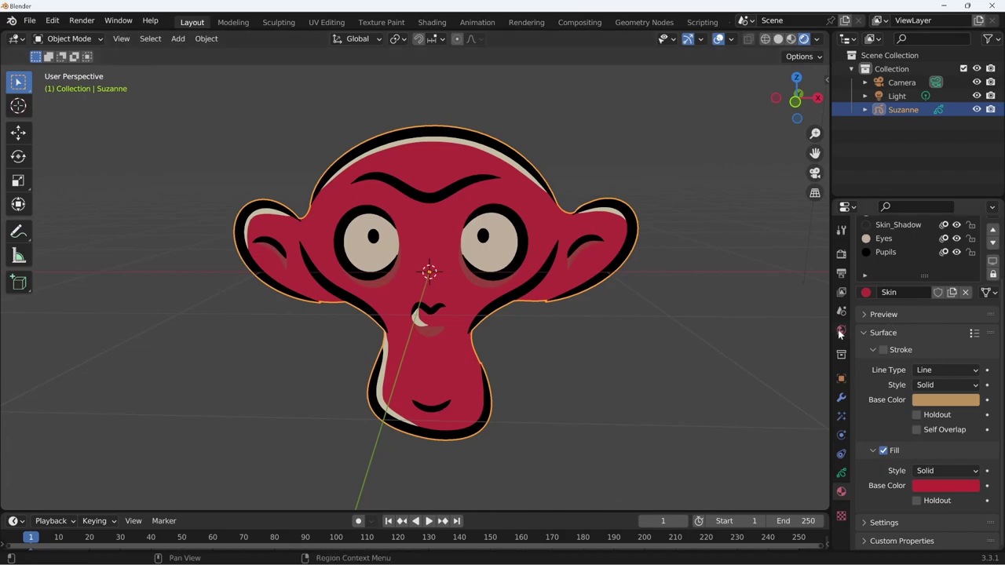
scroll(898, 297, up, 2)
scroll(898, 297, up, 2)
scroll(893, 358, down, 1)
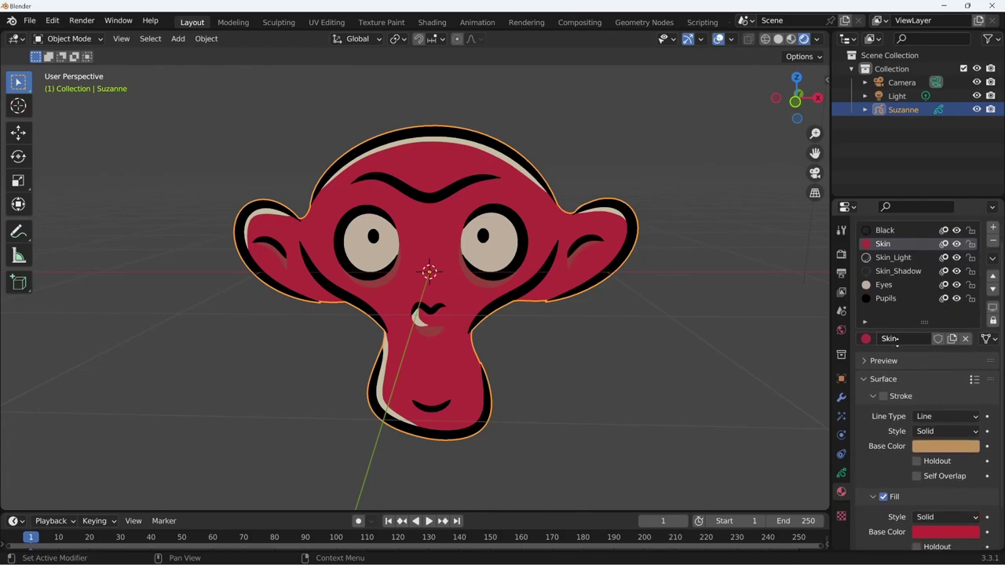
scroll(672, 376, down, 1)
scroll(696, 356, down, 1)
middle_drag(695, 357, 496, 434)
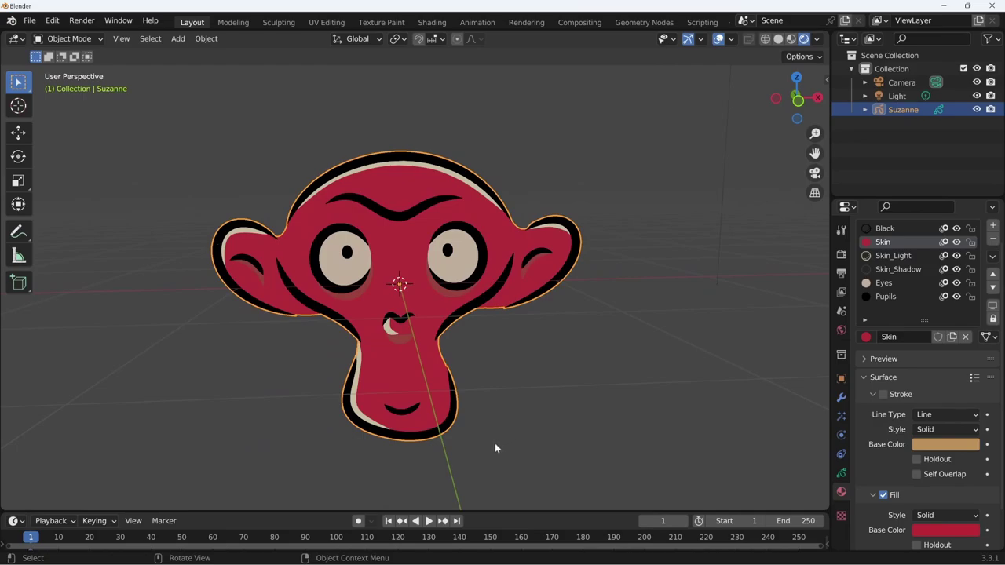
Set the Eyes material's Fill Base Color to light blue
click(898, 284)
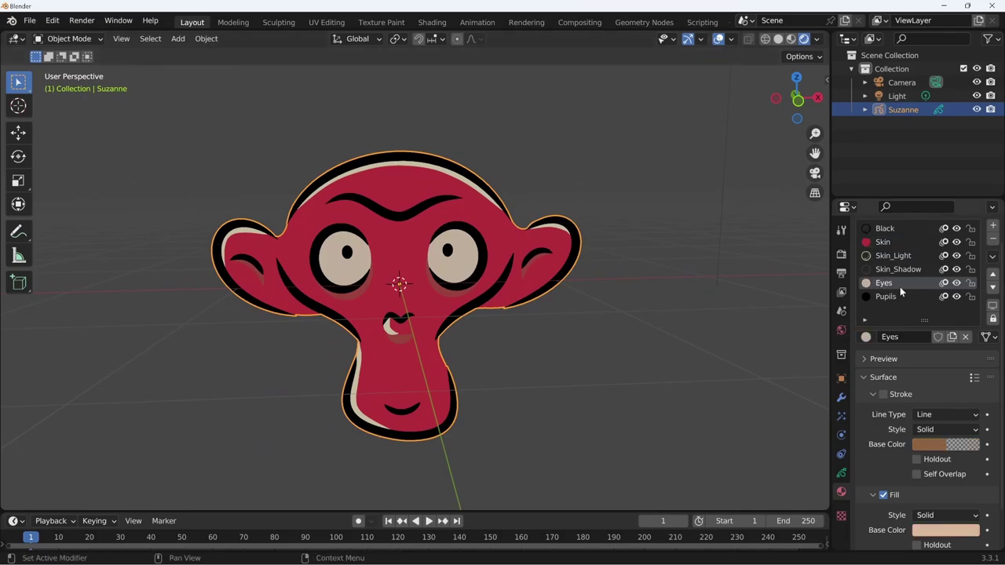
click(942, 534)
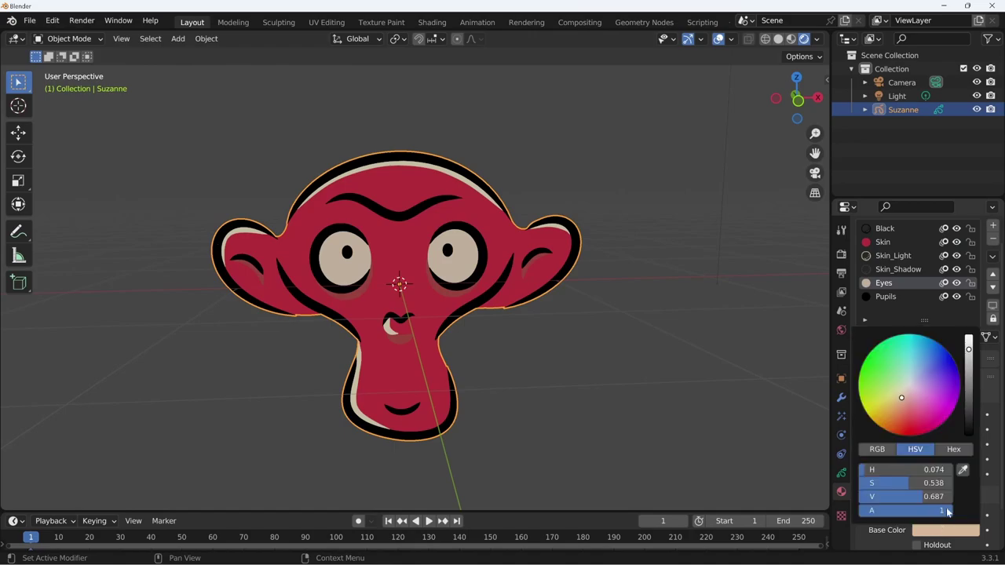
drag(939, 362, 919, 354)
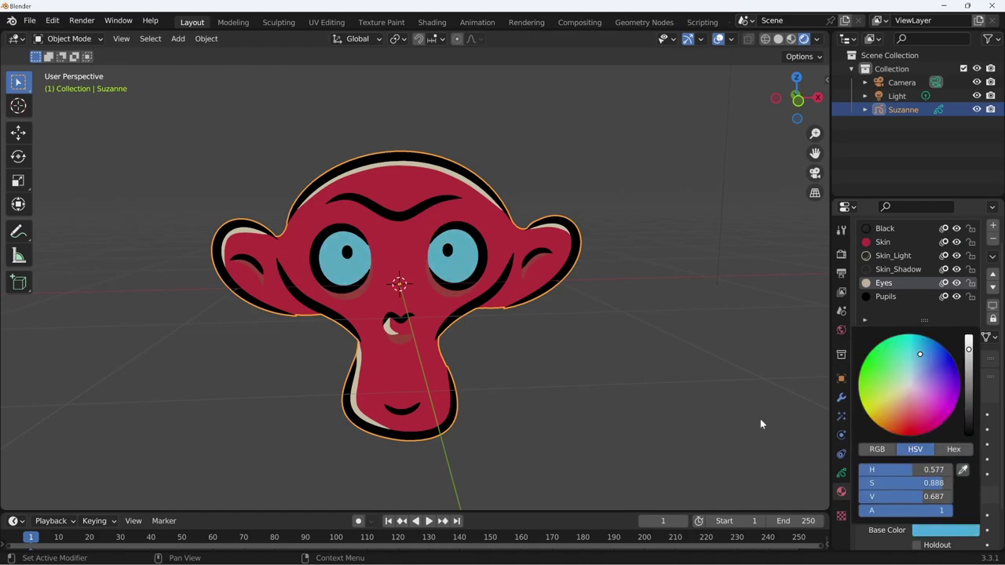
Set the Black material's Stroke Base Color to dark navy blue
click(884, 228)
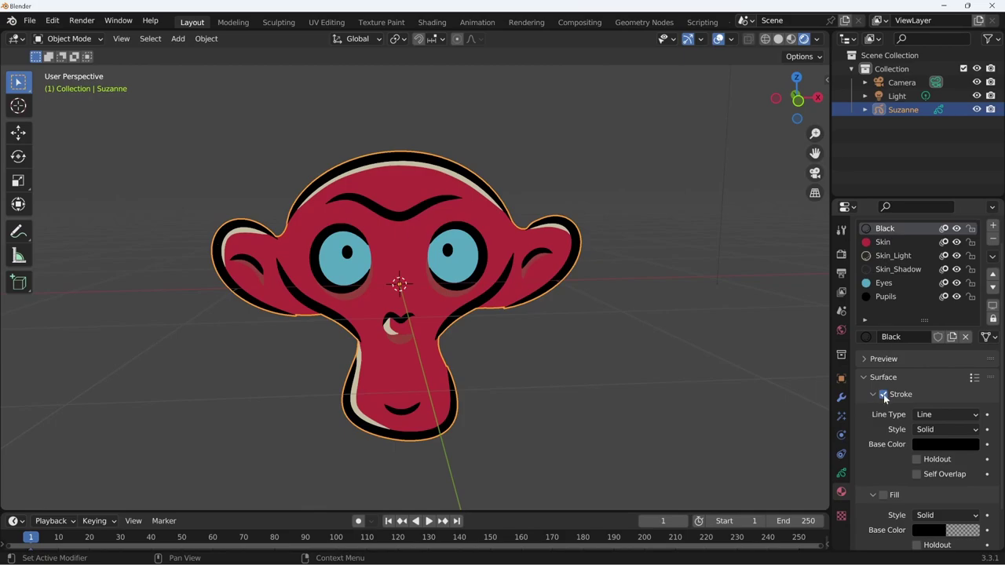
click(937, 449)
drag(967, 314, 970, 304)
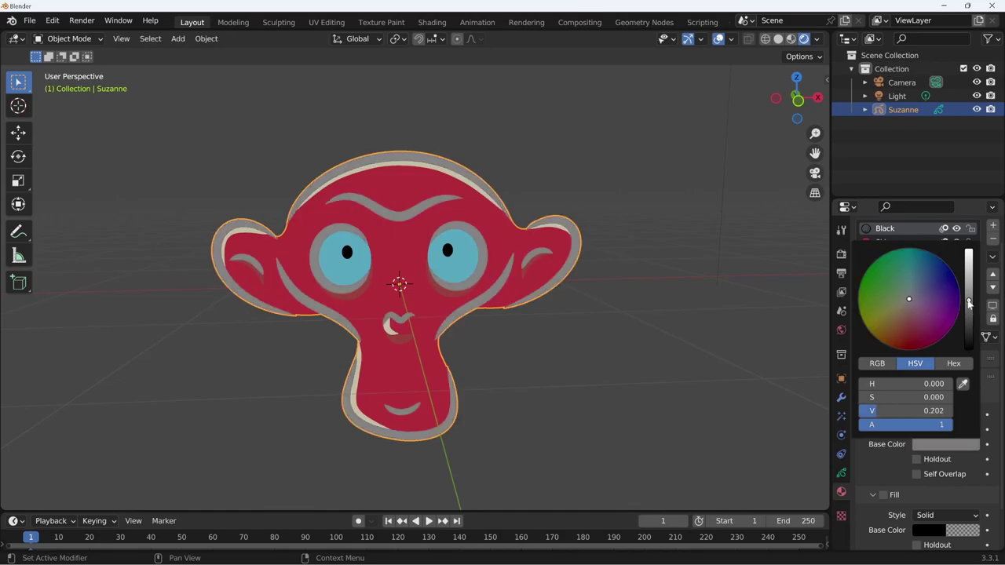
drag(929, 264, 927, 269)
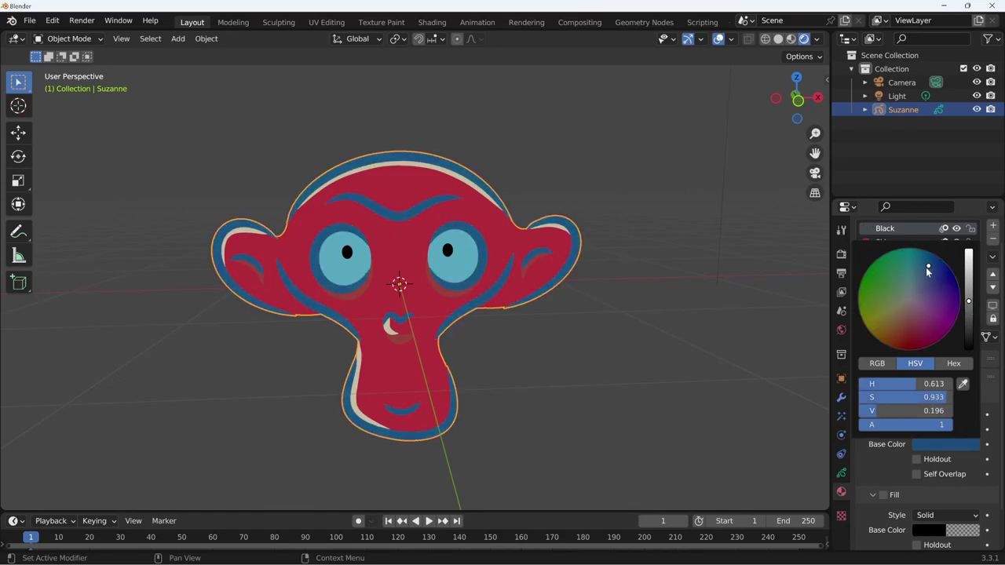
drag(925, 267, 935, 275)
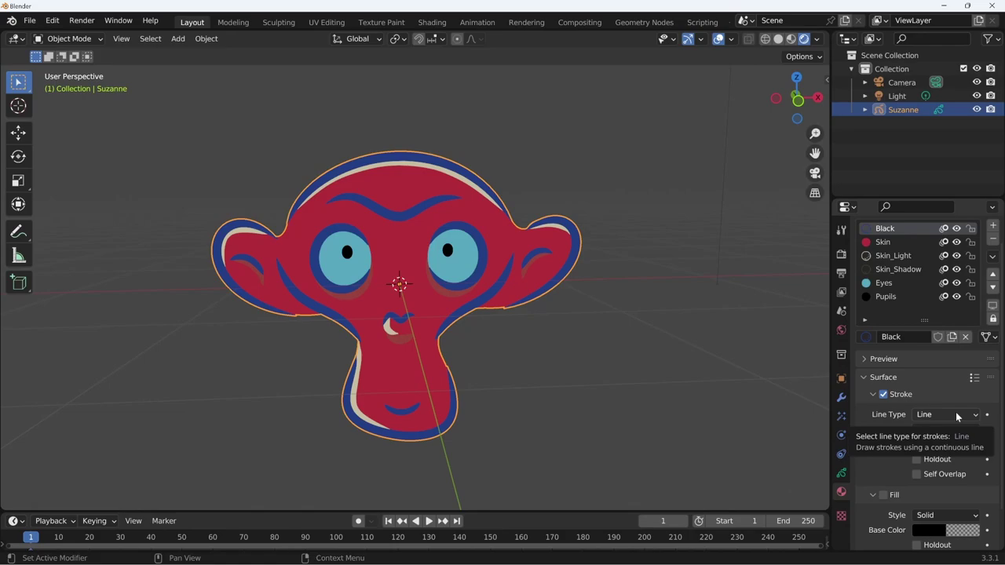
Change the Skin material's fill from red to a warm orange-brown
click(890, 244)
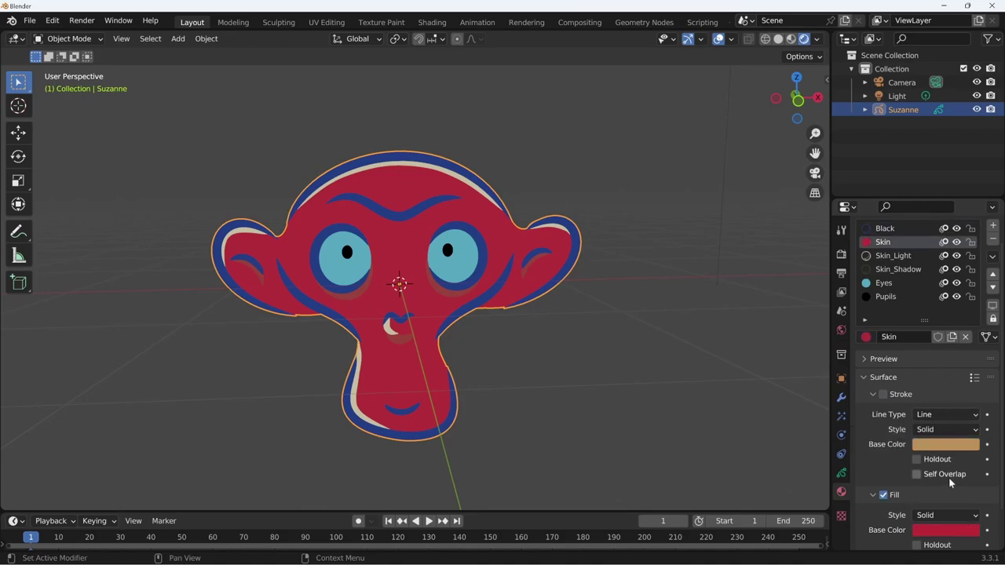
click(945, 529)
mouse_move(917, 398)
mouse_down()
mouse_move(893, 406)
mouse_move(897, 422)
mouse_up()
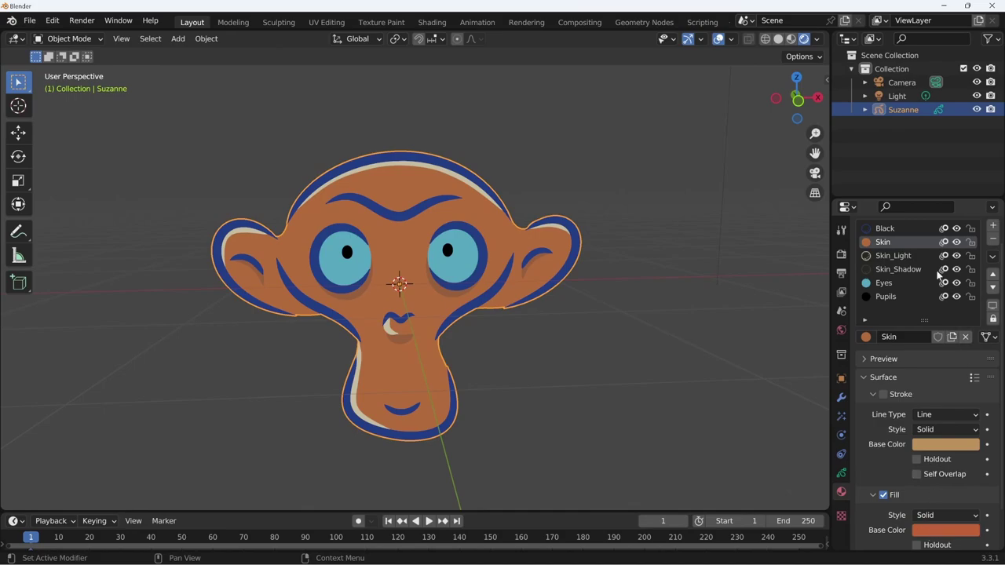
click(893, 228)
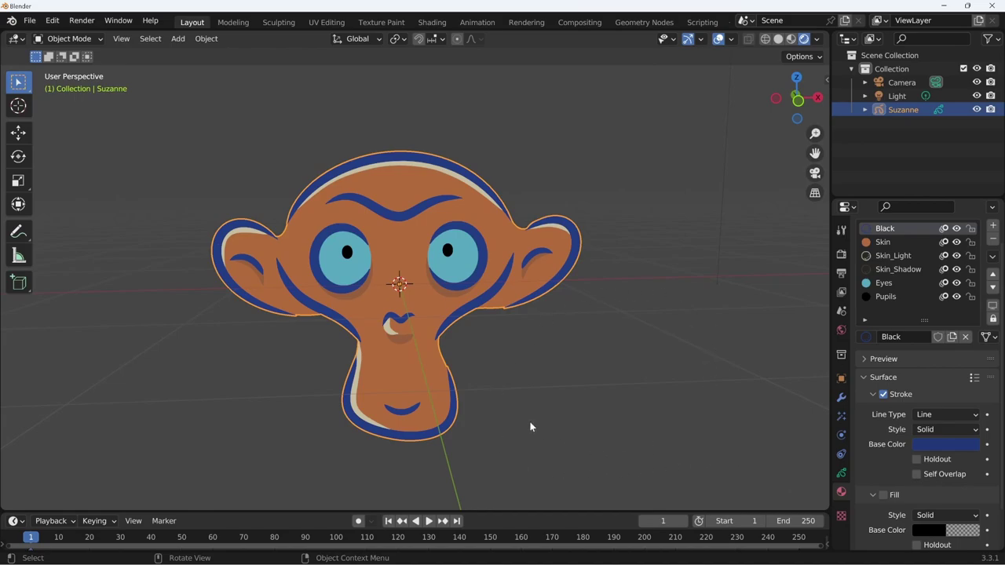
In Edit Mode with Stroke selection, move the eyebrow stroke left along X
key(Tab)
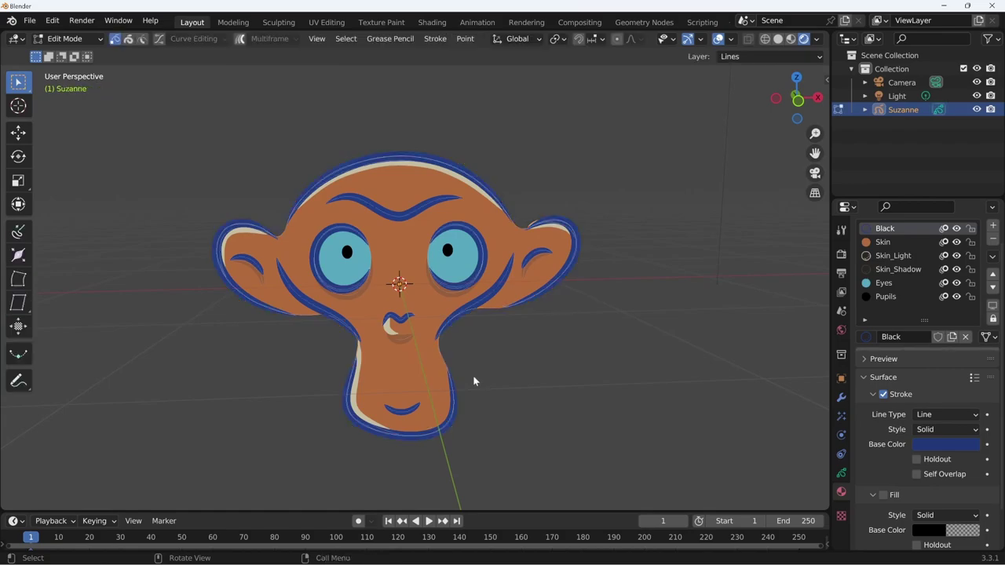
scroll(476, 368, up, 2)
click(401, 193)
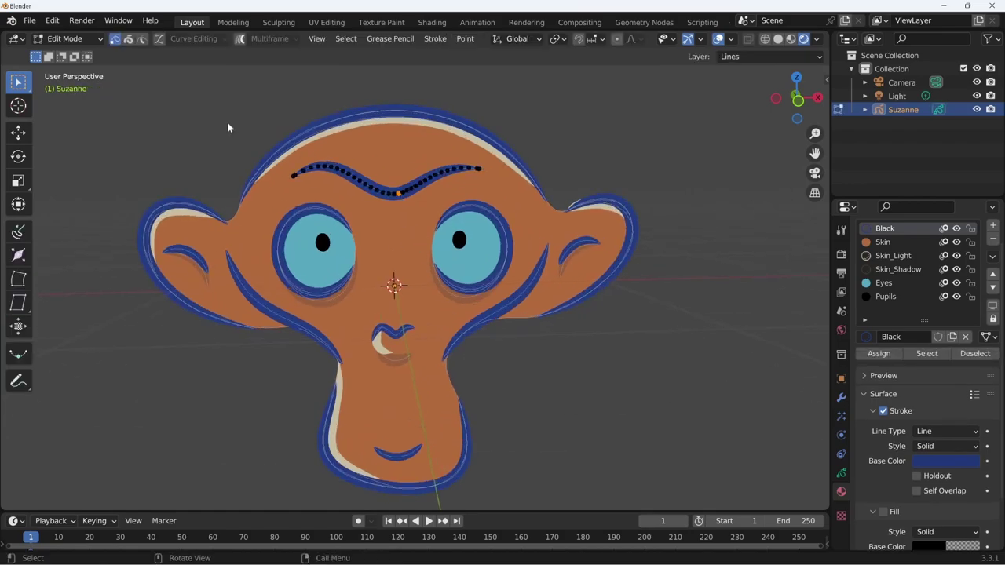
click(128, 38)
mouse_move(404, 194)
shift+middle_down()
mouse_move(486, 252)
mouse_move(564, 252)
shift+middle_up()
key(g)
key(y)
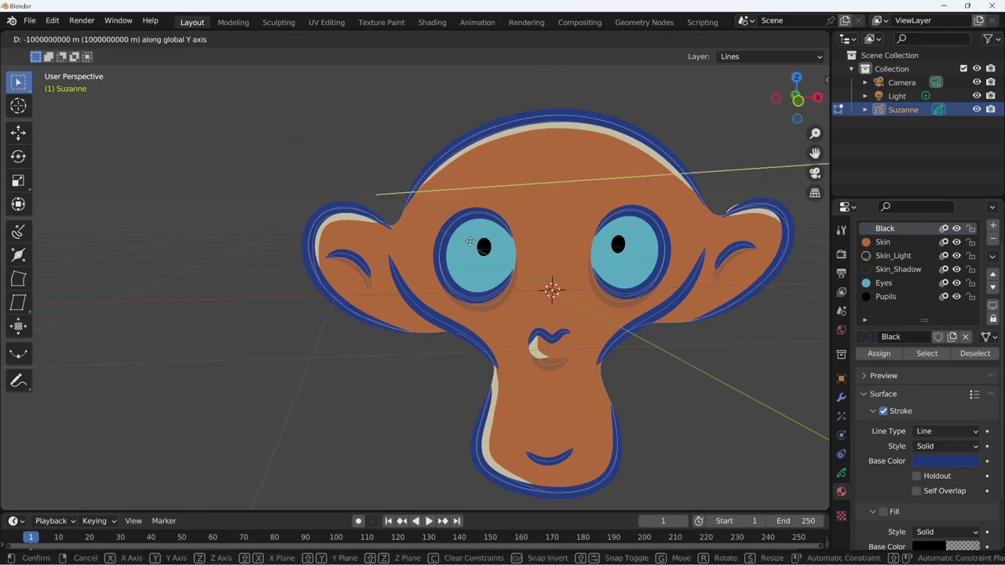
key(x)
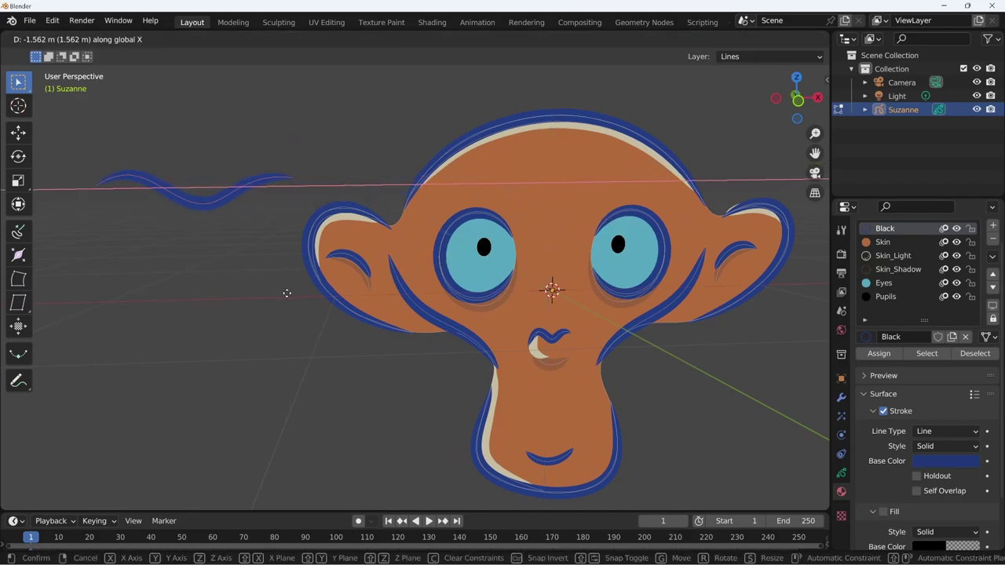
click(322, 289)
Move the ear's light crescent stroke left along X beside the head
mouse_move(327, 289)
middle_down()
mouse_move(402, 337)
mouse_move(370, 240)
middle_up()
scroll(393, 311, up, 3)
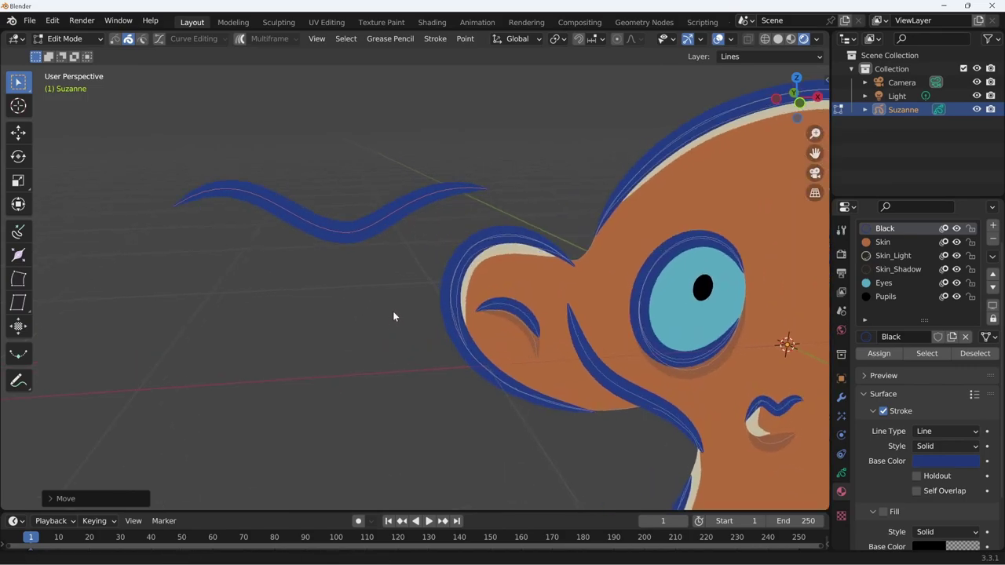
middle_drag(393, 311, 419, 218)
scroll(419, 217, down, 3)
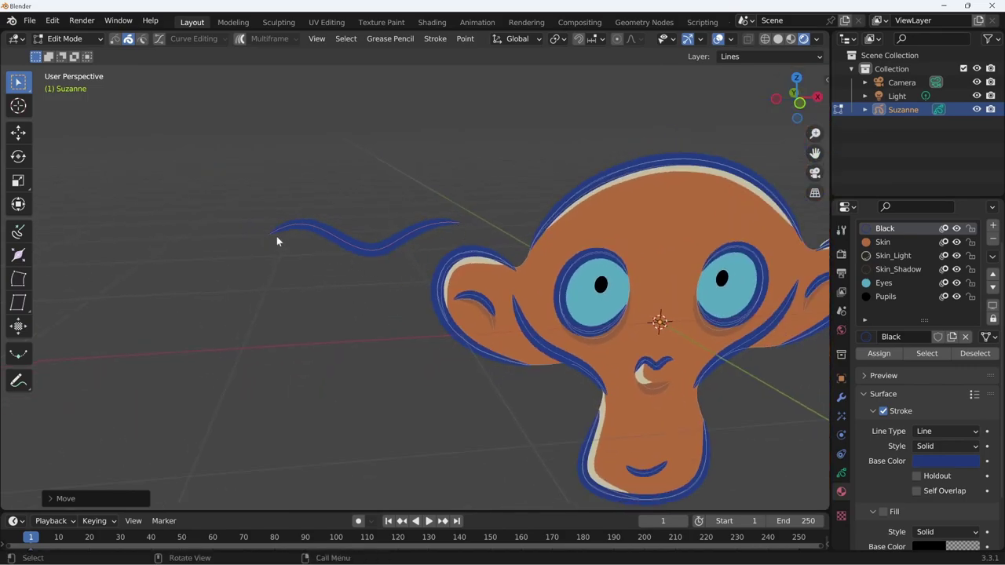
shift+middle_drag(397, 308, 436, 335)
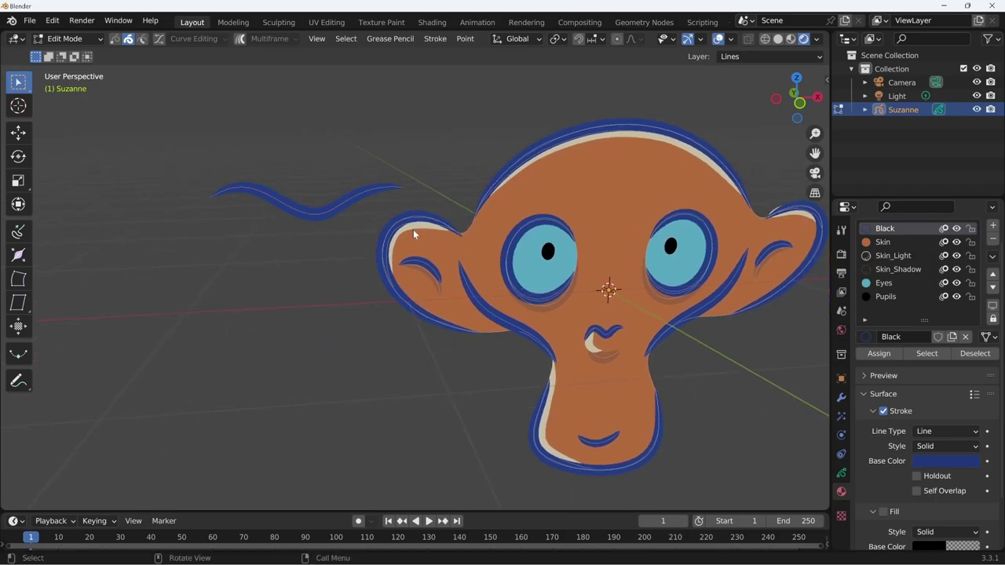
key(g)
key(x)
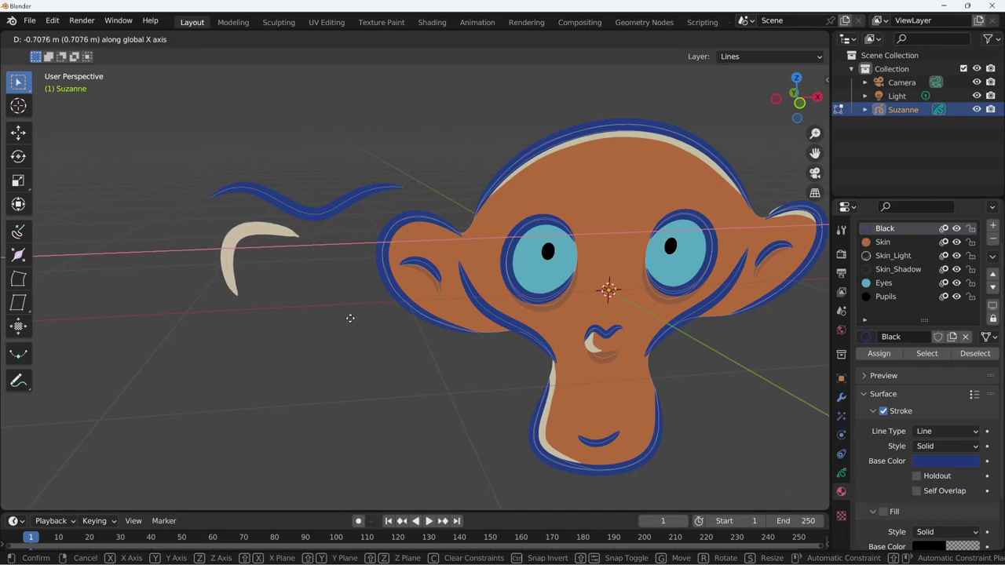
click(345, 318)
mouse_move(332, 325)
middle_down()
mouse_move(393, 338)
mouse_move(415, 365)
mouse_move(483, 280)
middle_up()
click(524, 251)
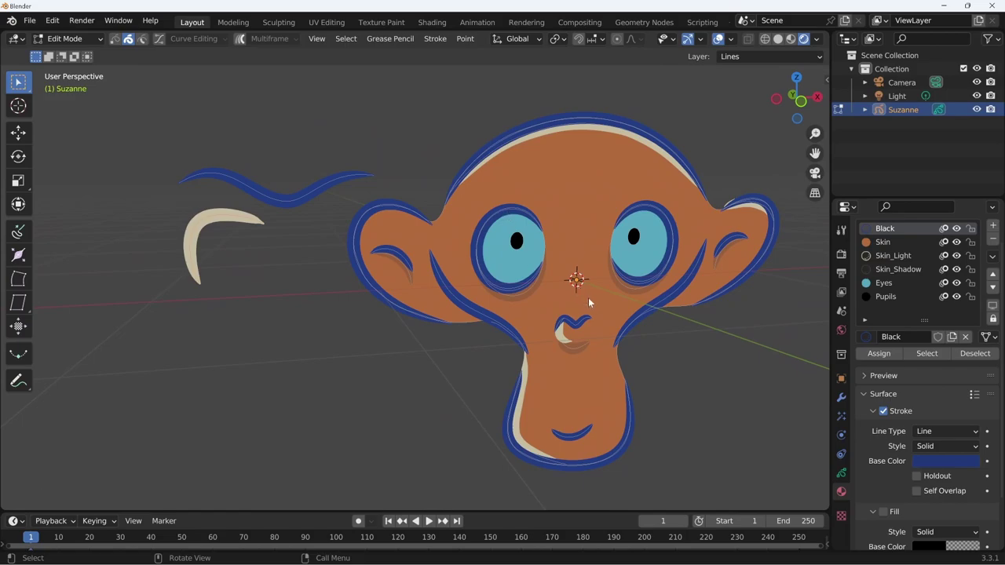
Move the eye's blue fill left along X, beside the crescent
key(g)
key(x)
click(376, 354)
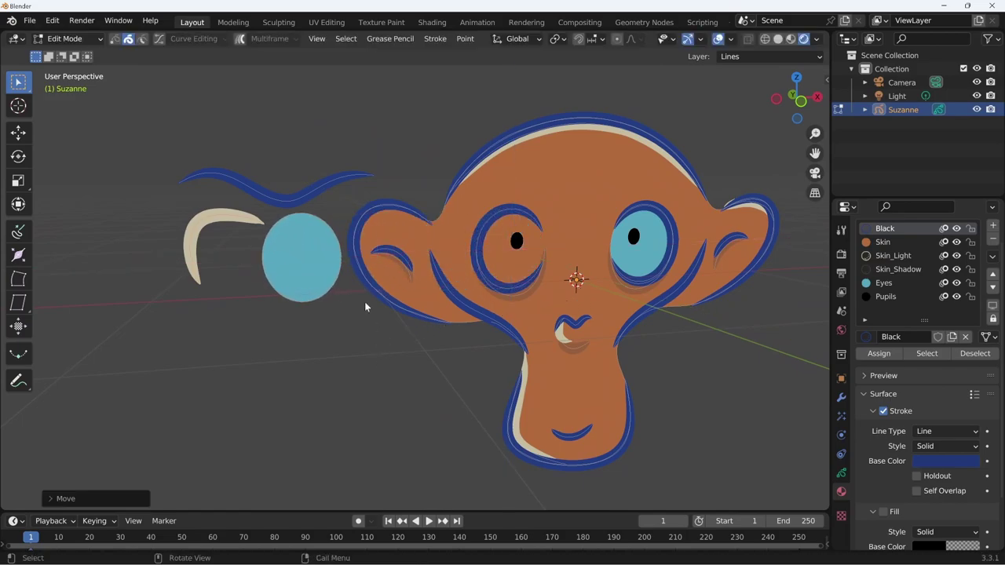
scroll(346, 330, up, 1)
scroll(335, 353, up, 1)
scroll(326, 329, up, 1)
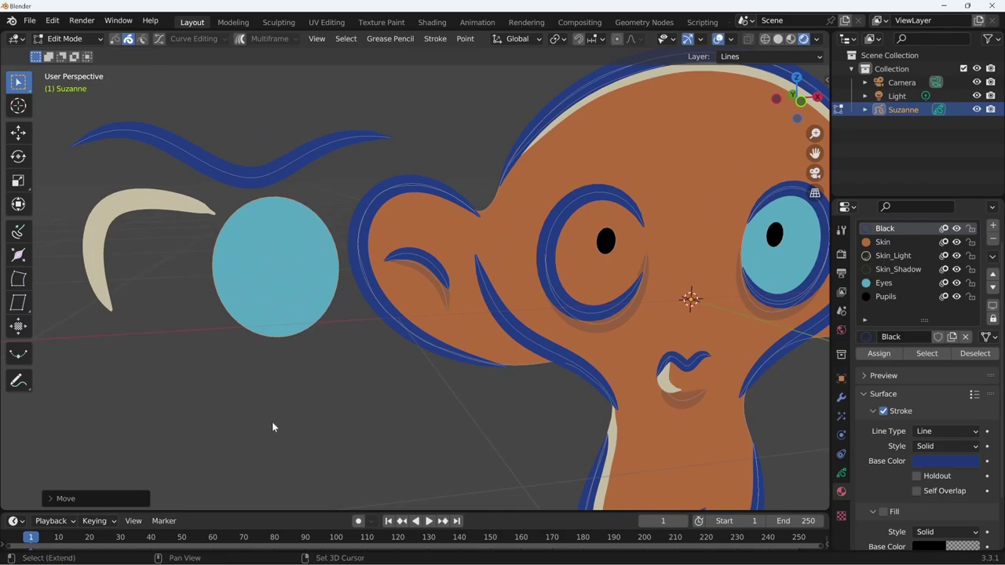
middle_drag(272, 421, 285, 421)
scroll(444, 348, down, 2)
mouse_move(444, 348)
middle_down()
mouse_move(395, 377)
mouse_move(392, 368)
middle_up()
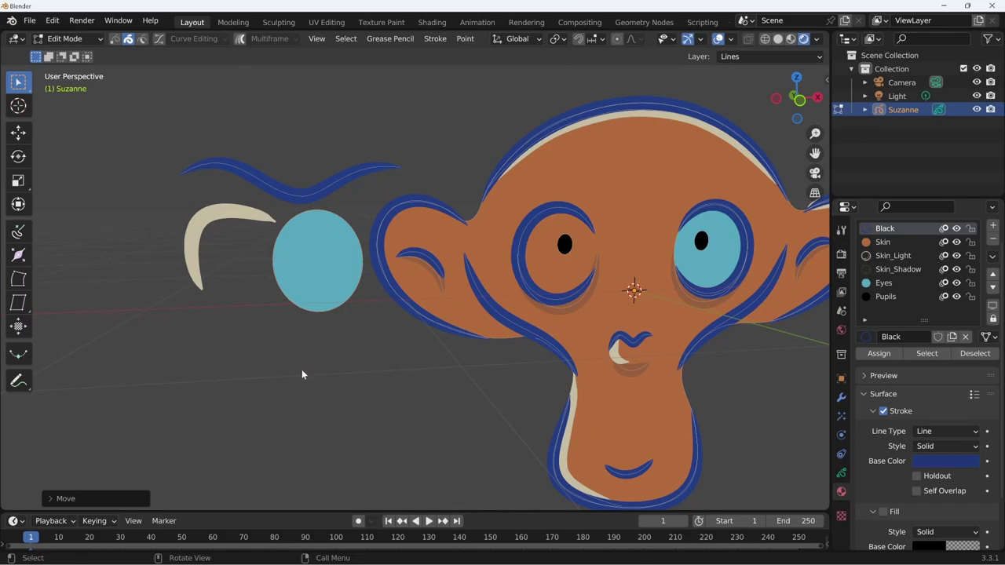
scroll(904, 510, down, 2)
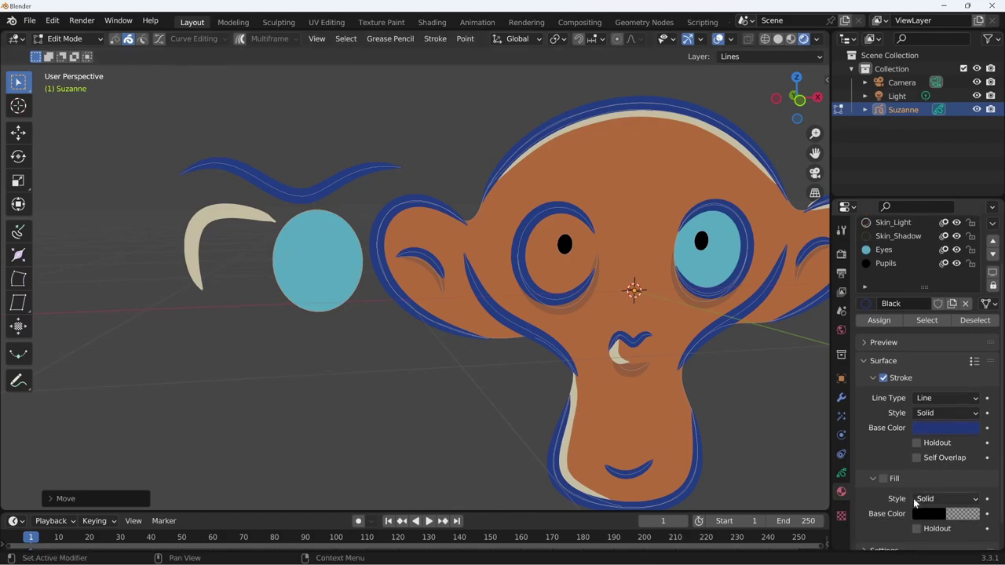
Return Suzanne to Object Mode, leaving the detached pieces beside her head
key(Tab)
mouse_move(594, 462)
middle_down()
mouse_move(557, 432)
mouse_move(618, 458)
middle_up()
scroll(881, 300, up, 3)
Enable Stroke on the Eyes material so the blue eyes get an outline
click(883, 299)
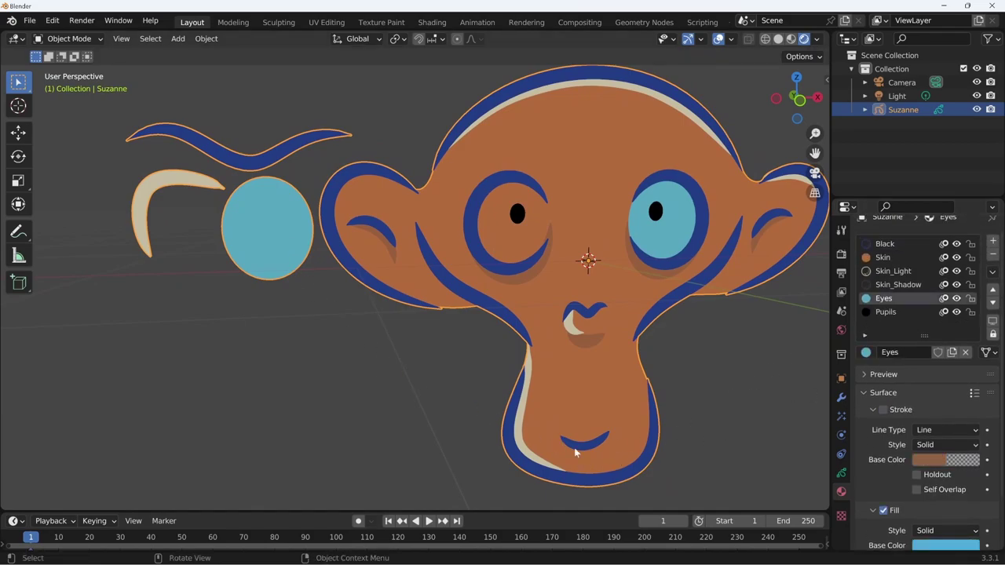
scroll(947, 496, down, 2)
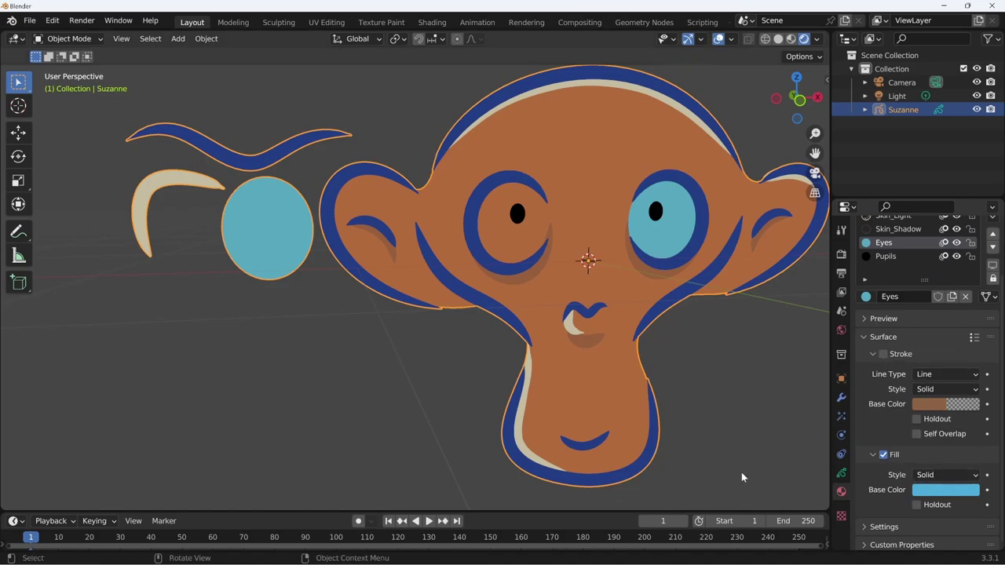
click(883, 353)
middle_drag(560, 363, 534, 363)
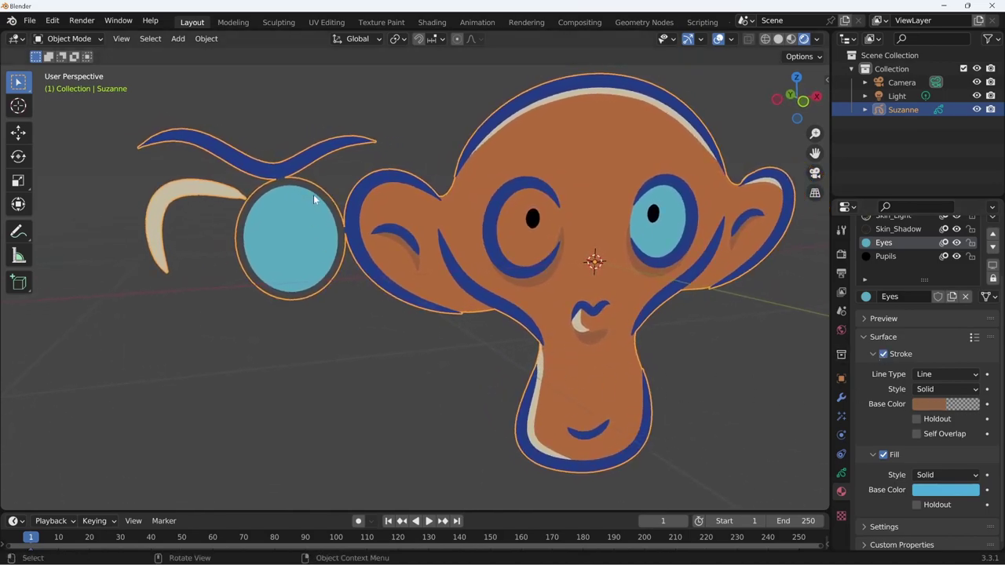
Make the Eyes stroke colour a fully opaque dark purple, alpha 1
click(946, 408)
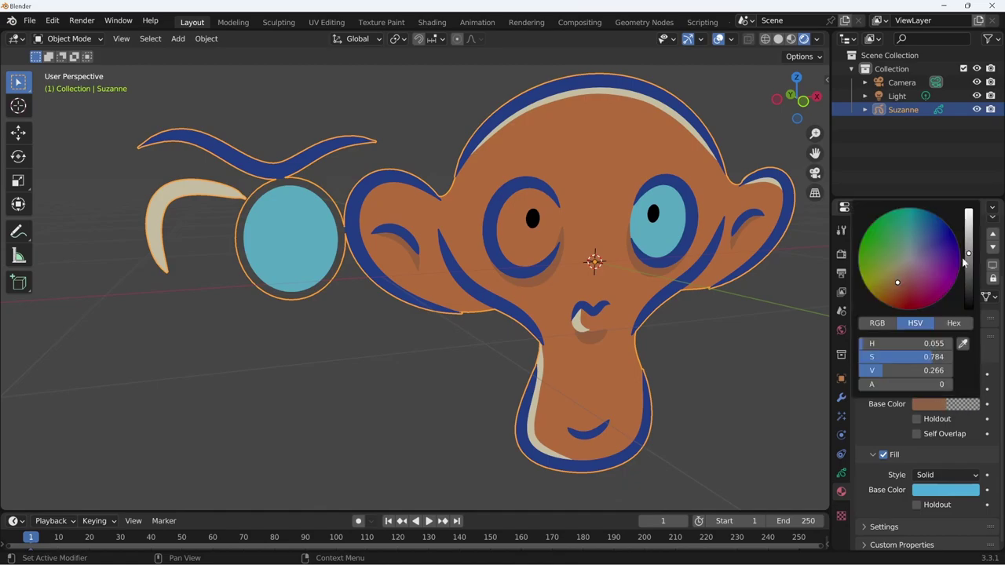
drag(906, 385, 989, 388)
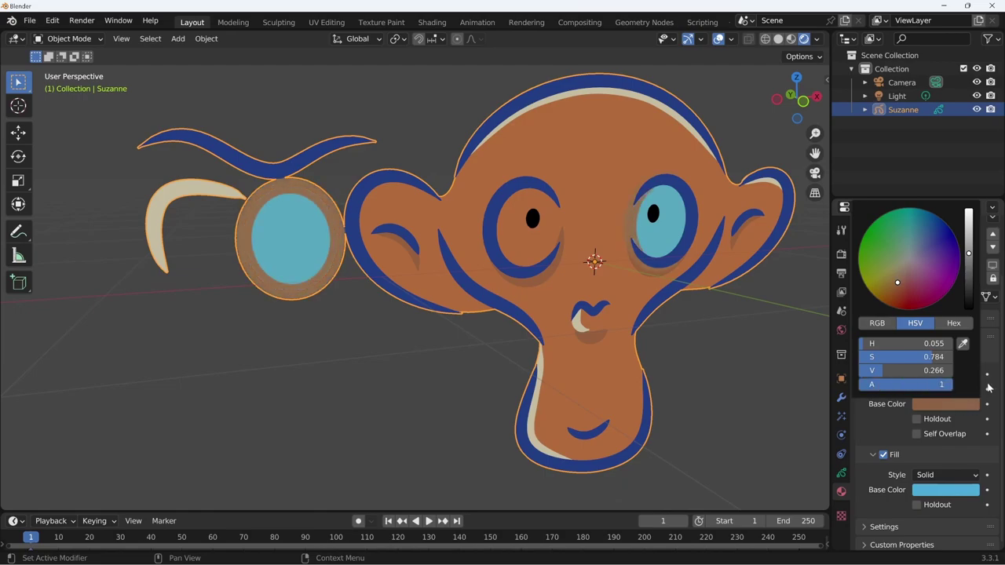
click(942, 280)
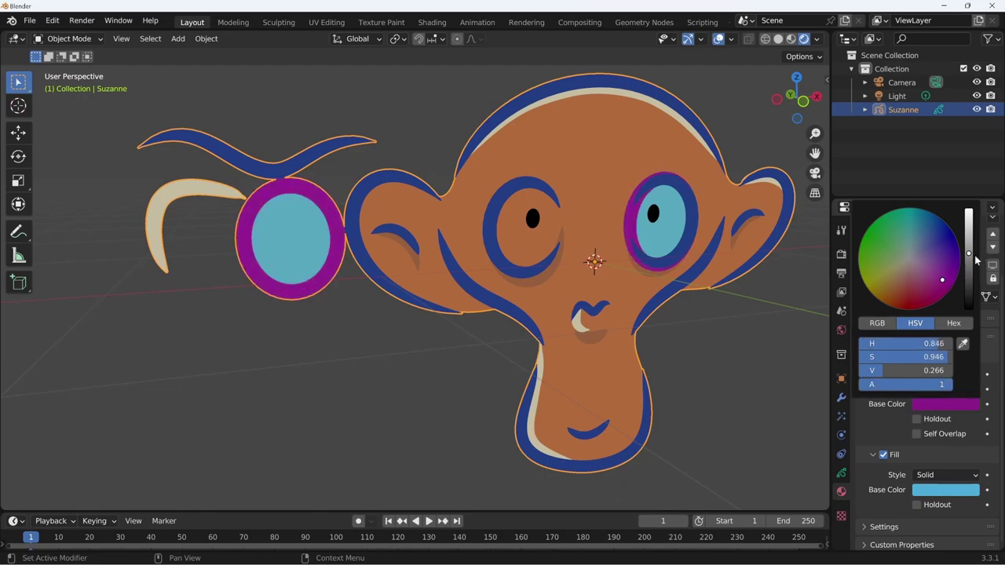
drag(969, 253, 968, 271)
middle_drag(589, 402, 620, 414)
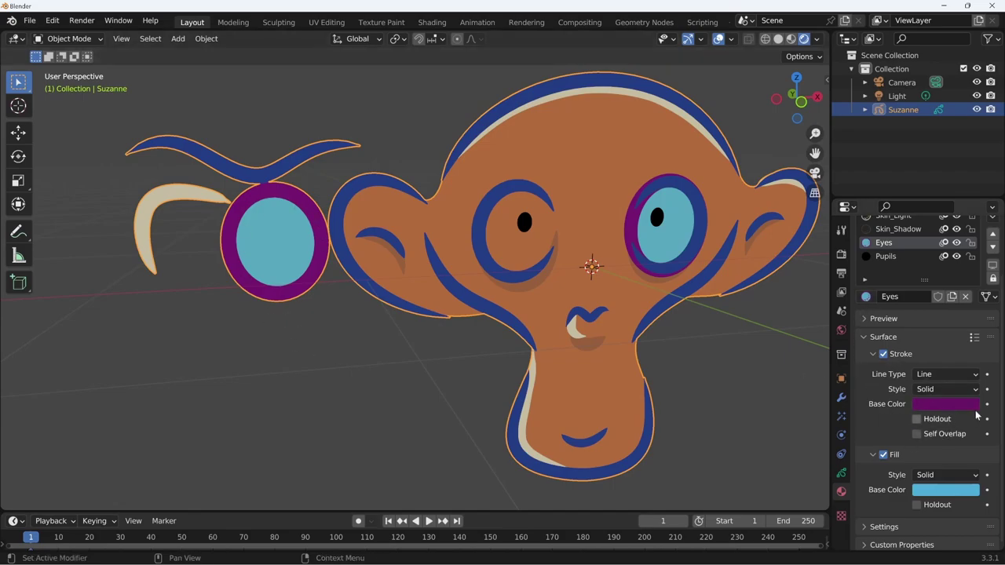
Toggle the Eyes material's stroke on and off to compare, leaving the purple outline hidden
click(883, 354)
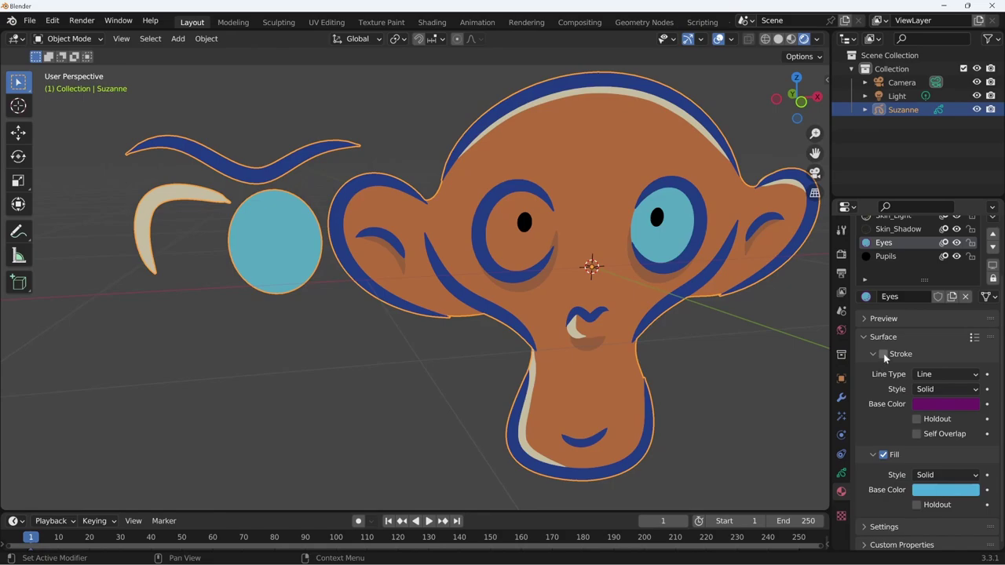
click(884, 354)
click(883, 354)
click(883, 354)
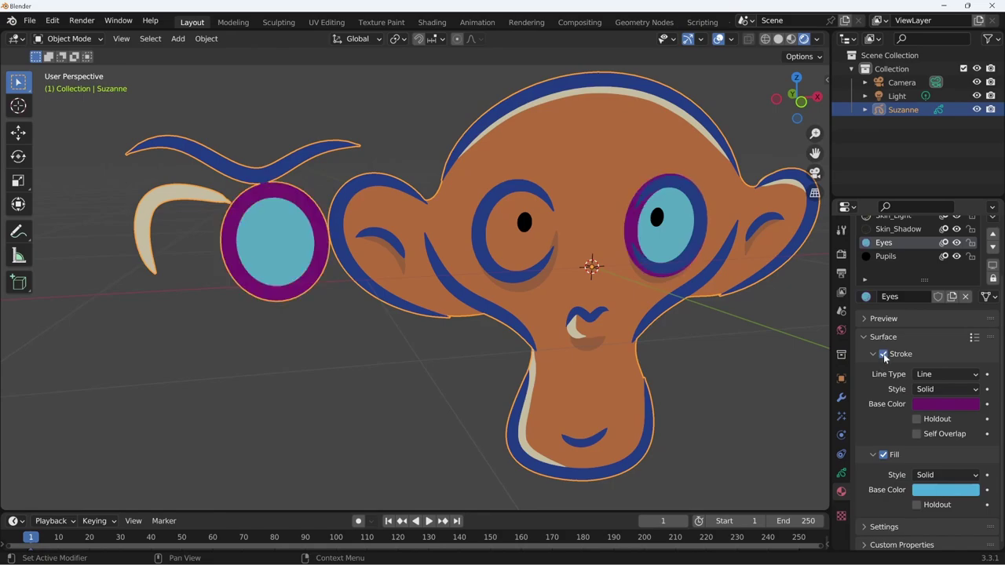
click(883, 354)
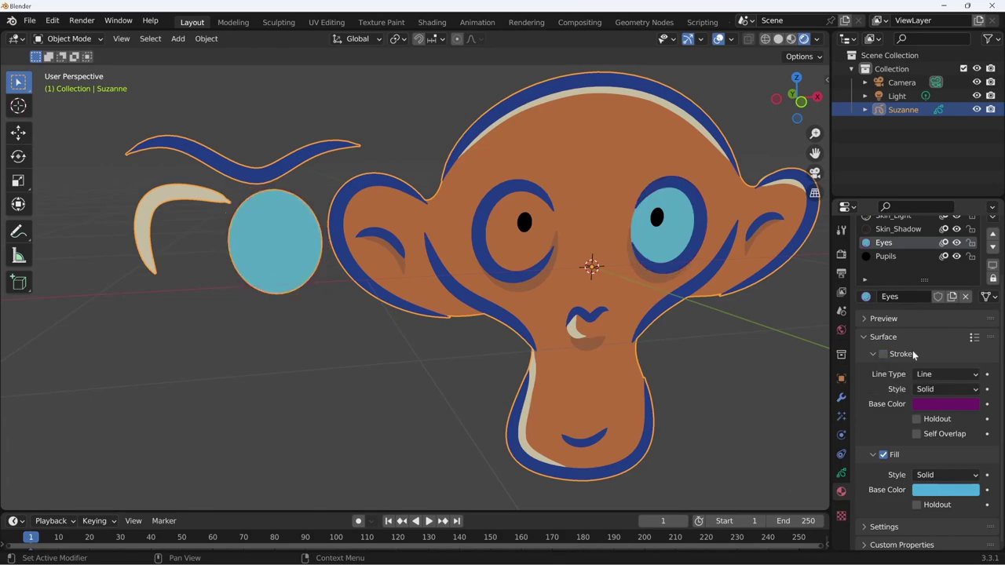
Toggle the light blue eye fill off and on, then recheck Stroke and leave it unticked
click(883, 455)
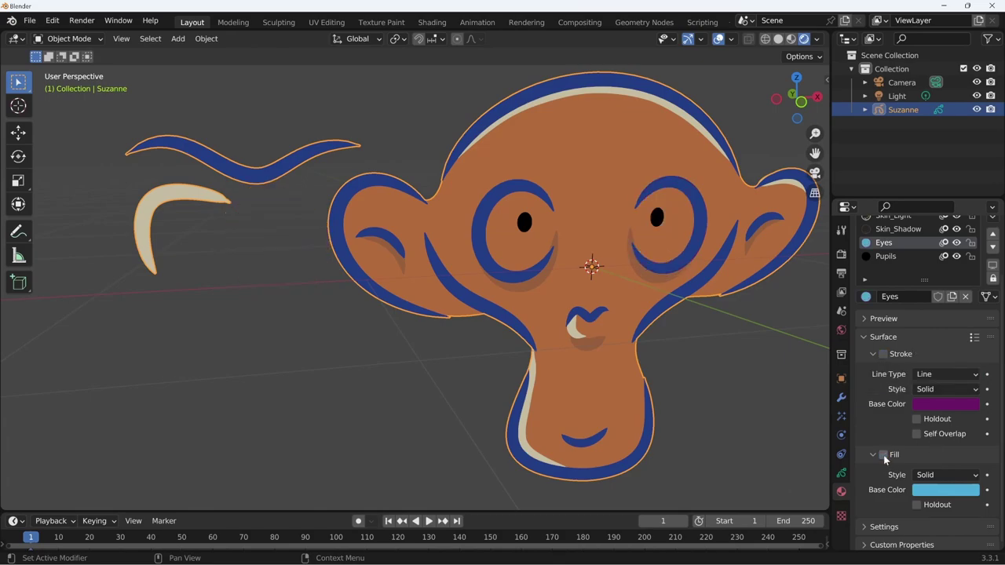
click(884, 456)
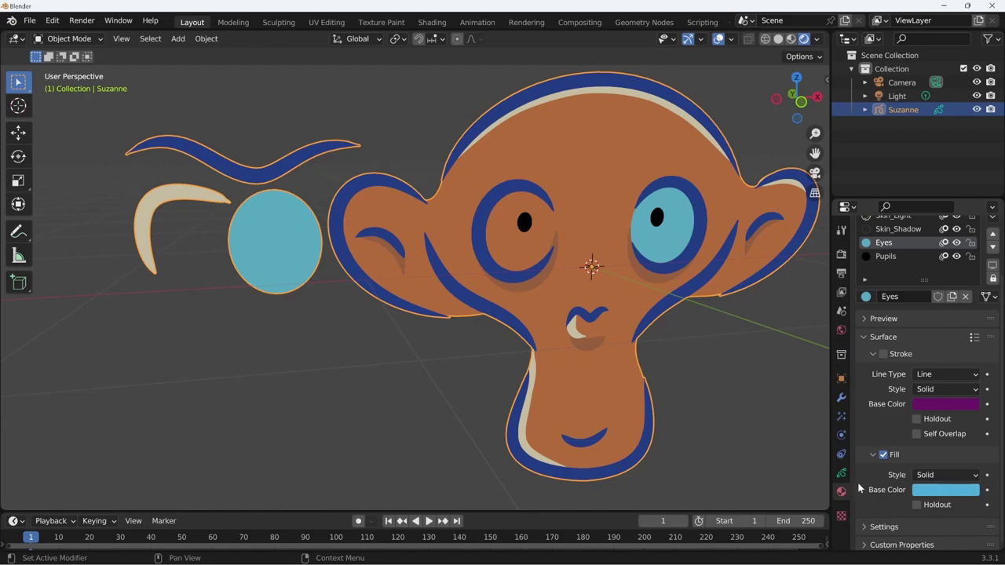
click(884, 354)
click(884, 354)
scroll(891, 314, up, 3)
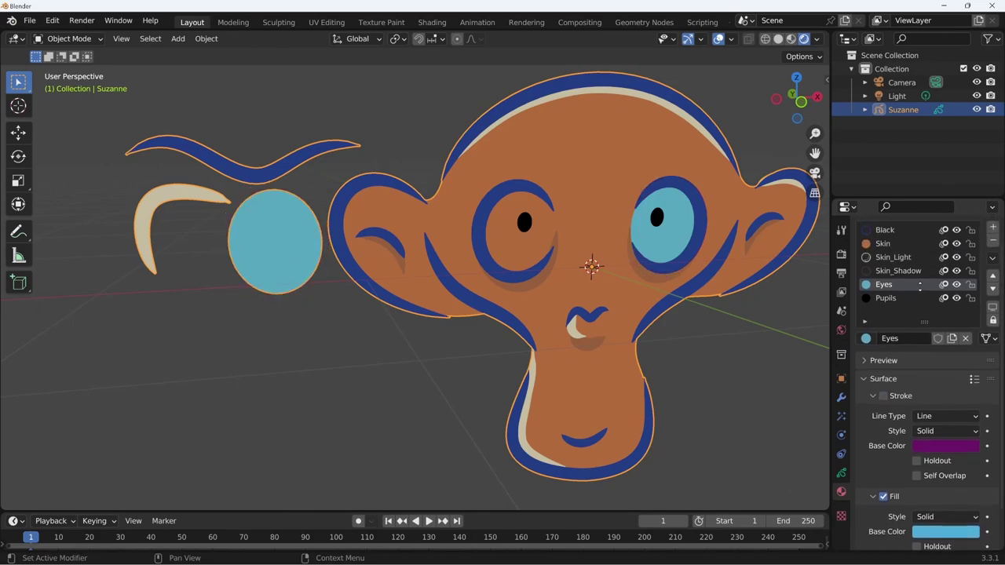
Enable Fill on the Black material with an opaque grey colour (Value 0.365, Alpha 1)
click(883, 237)
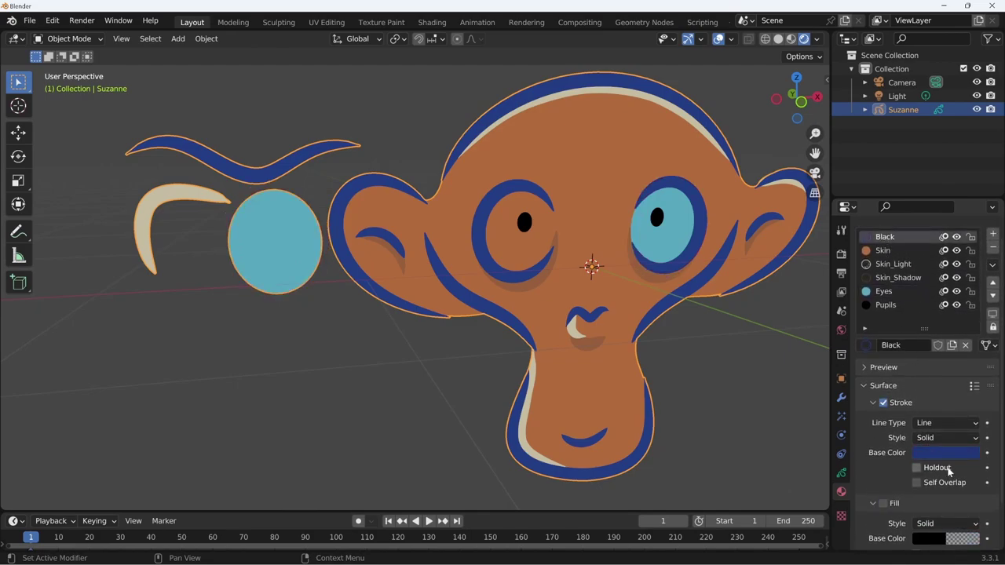
scroll(902, 314, down, 3)
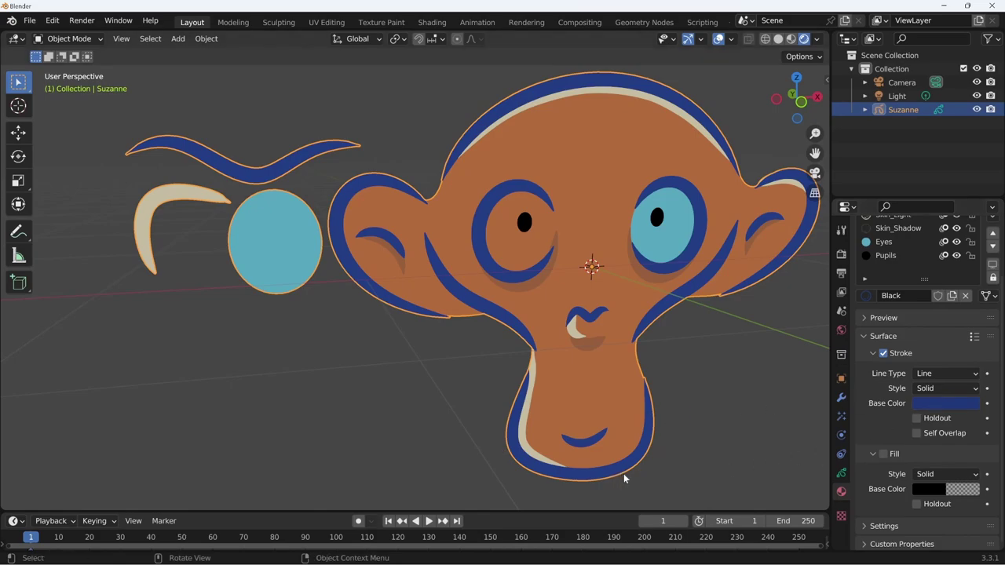
click(883, 453)
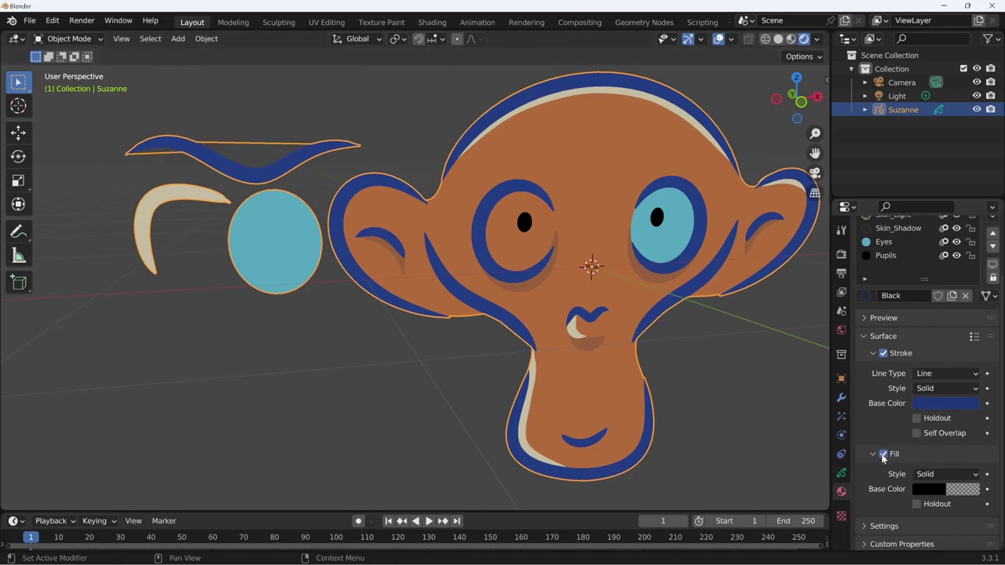
click(938, 492)
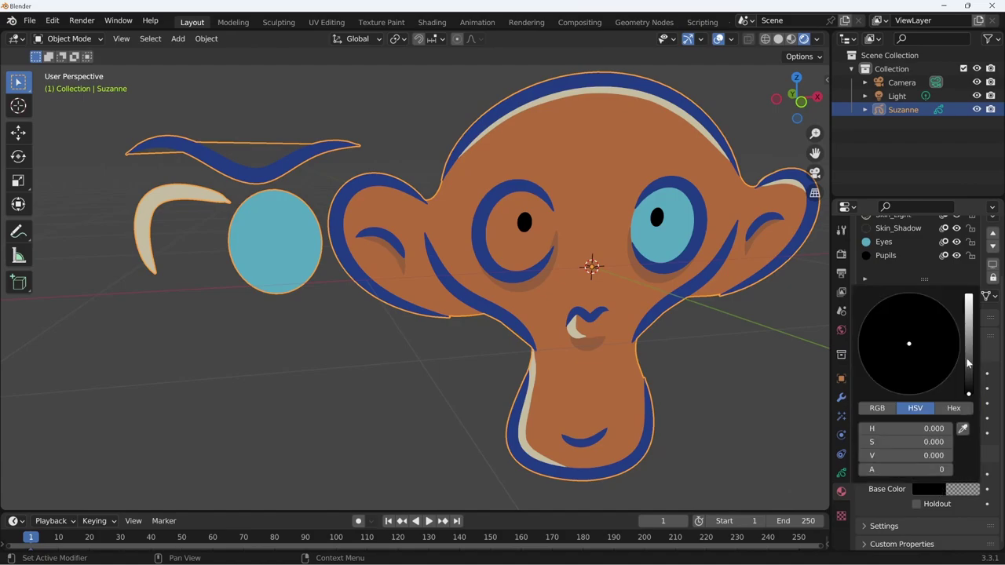
click(969, 330)
drag(903, 469, 952, 469)
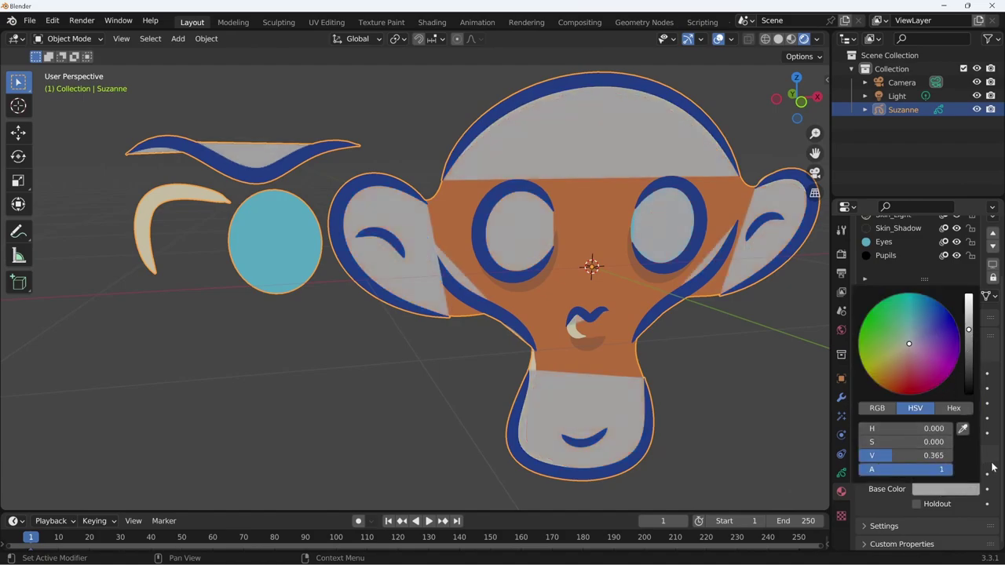
Change the Black material's fill colour to green on the colour wheel
click(909, 329)
drag(909, 329, 878, 331)
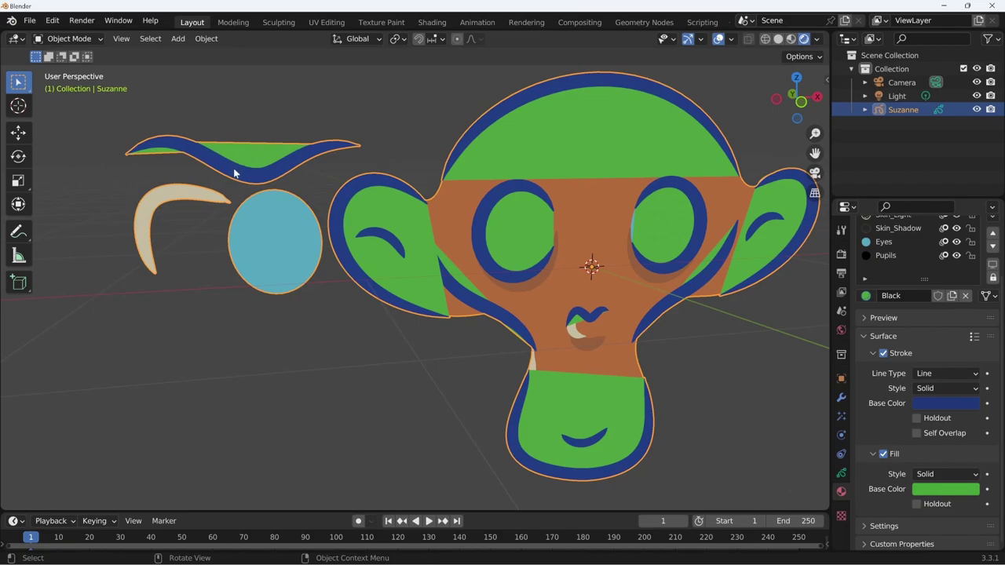
key(Tab)
key(Tab)
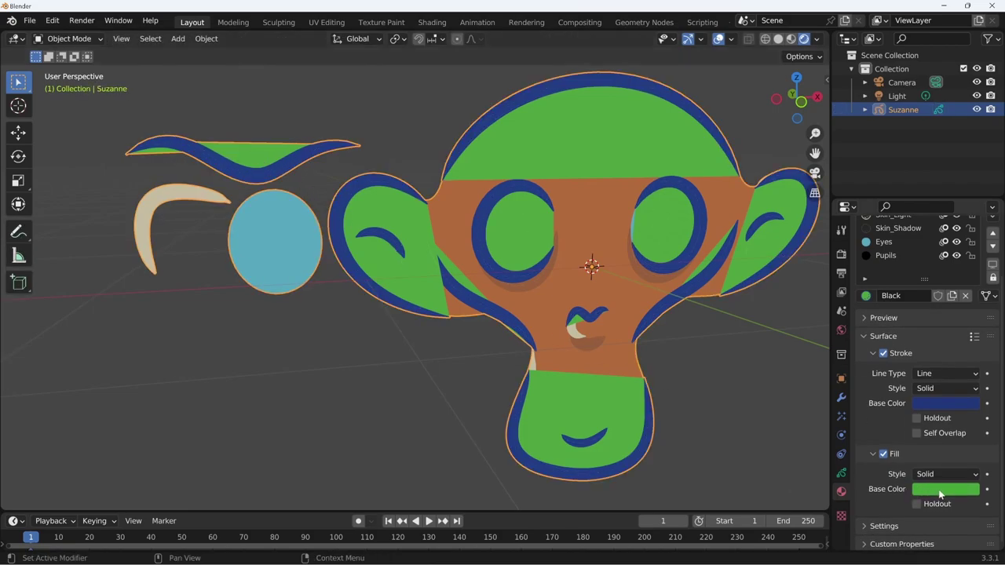
Toggle the green fill off and on several times to compare, leaving it on
click(885, 456)
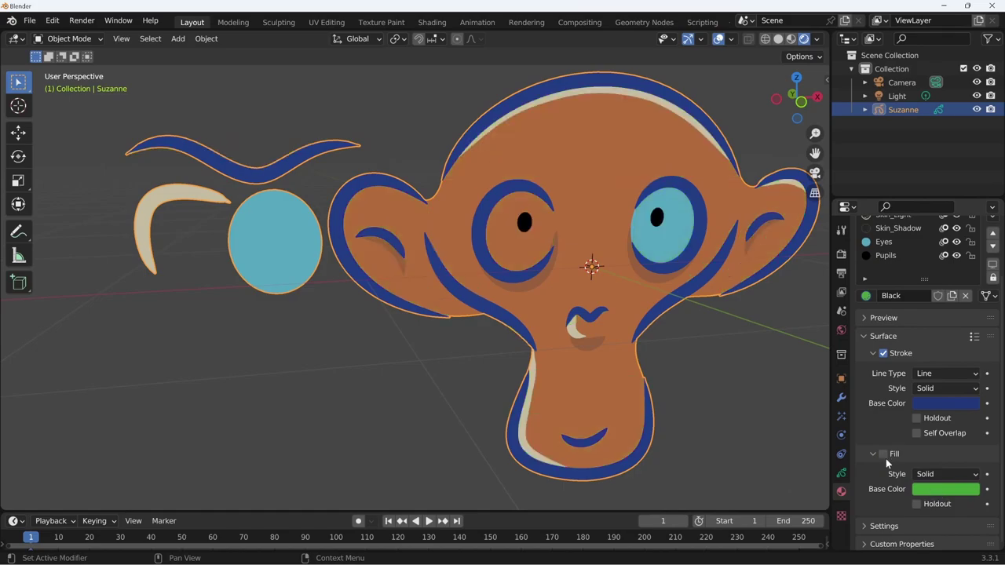
click(885, 455)
click(886, 455)
click(885, 454)
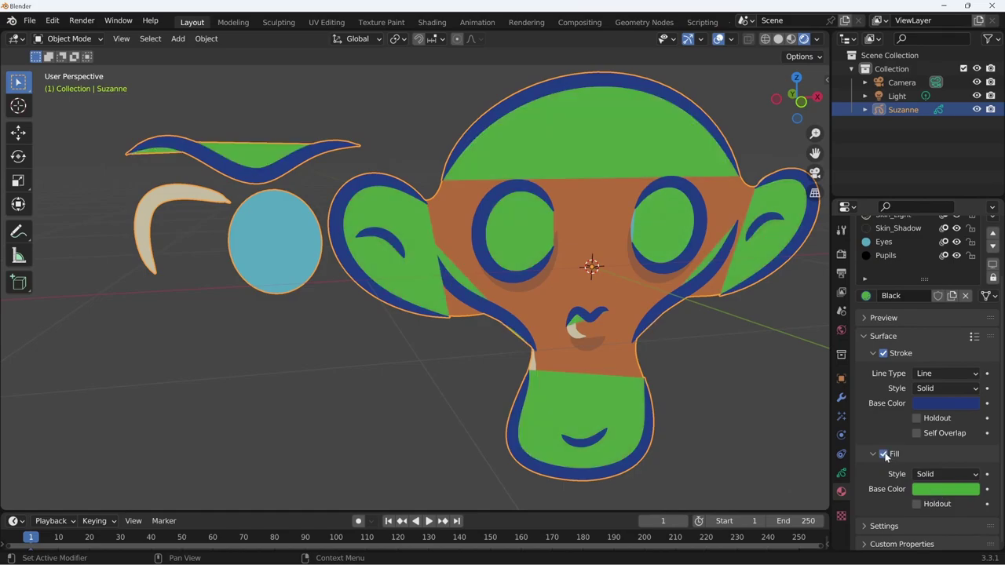
click(885, 454)
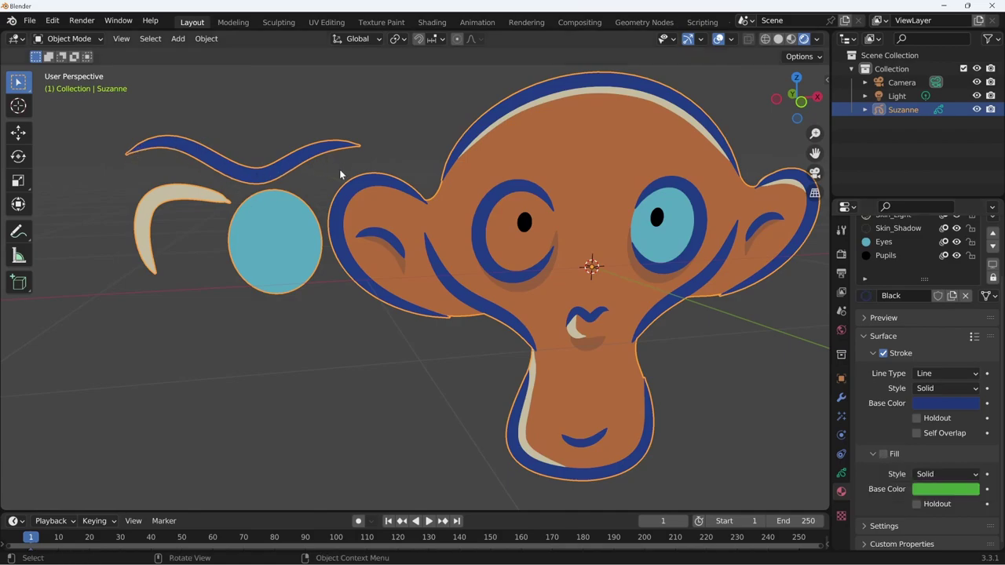
click(883, 455)
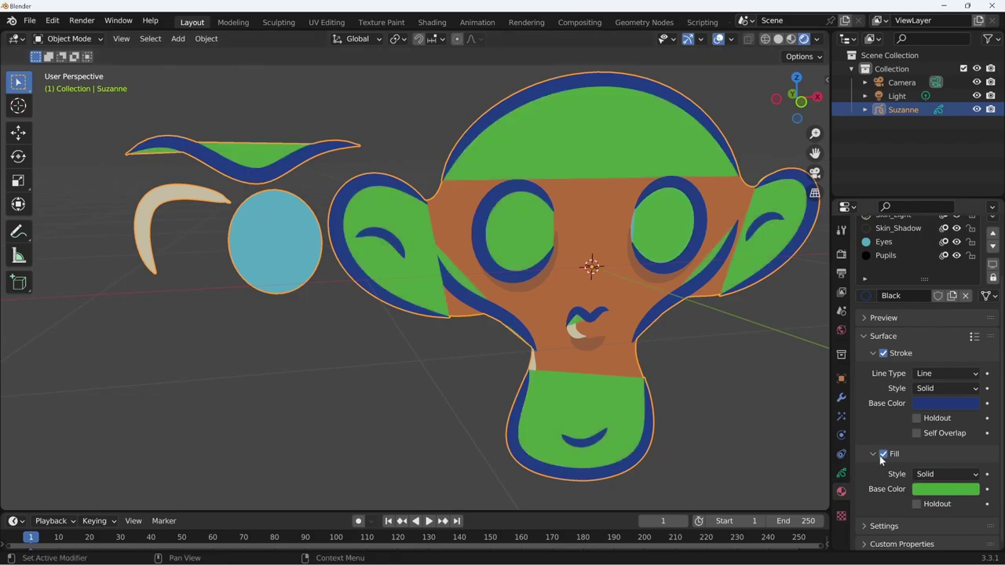
Collapse and re-expand the Fill panel, then switch the green fill off
click(877, 455)
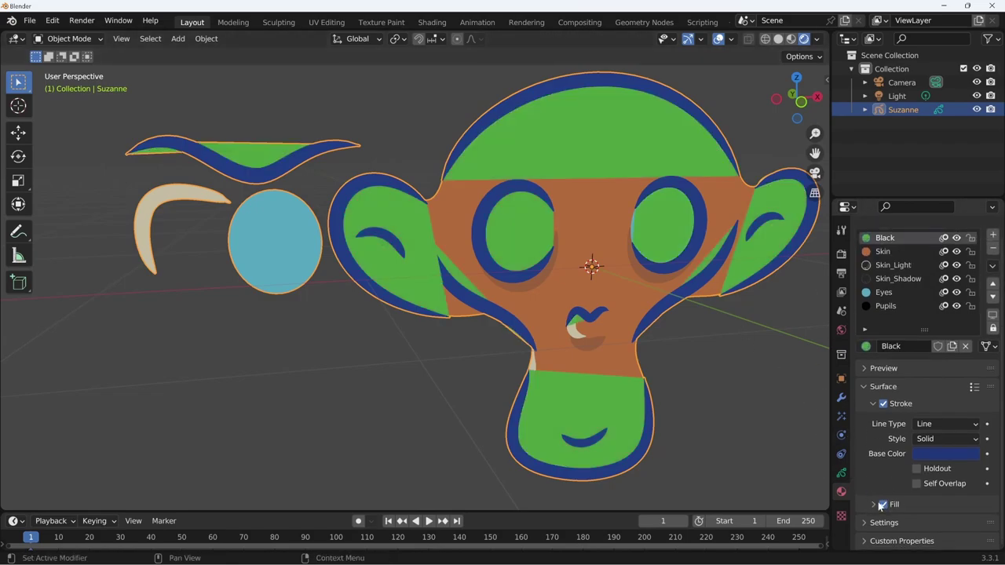
click(881, 506)
scroll(883, 479, down, 3)
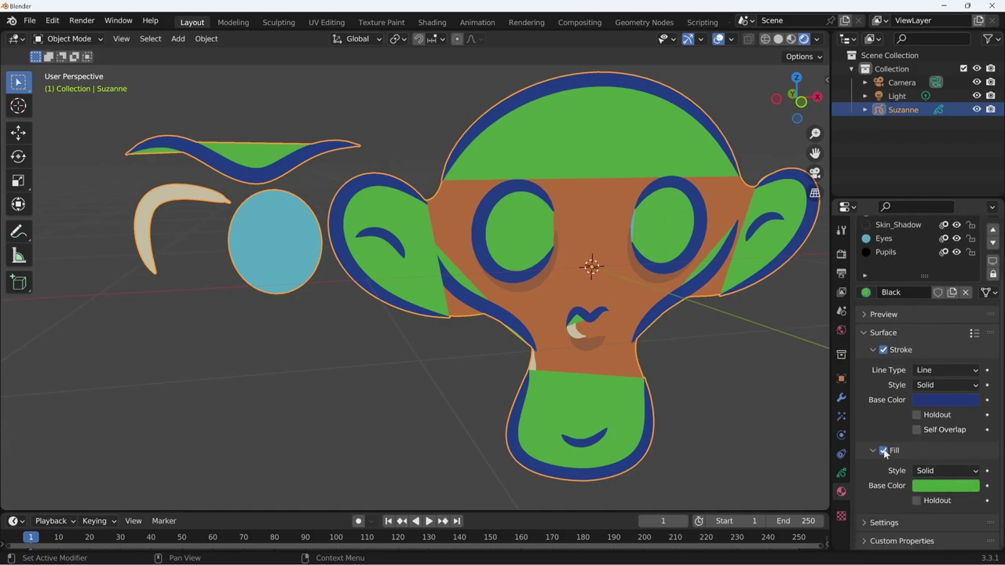
click(884, 452)
scroll(909, 445, up, 3)
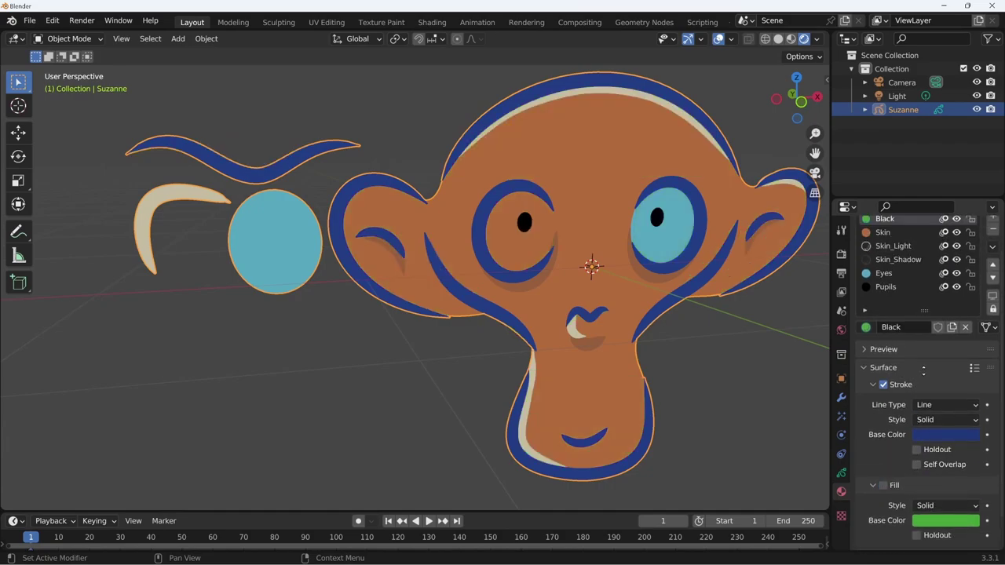